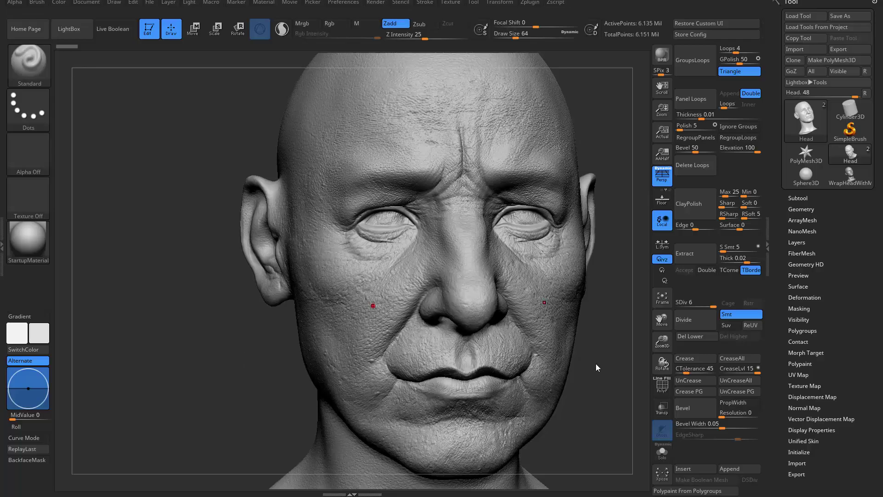
# - Examine the wrinkle and skin detail on the sculpted head from the front and both three-quarter sides
pyautogui.moveTo(598, 360); pyautogui.dragTo(543, 317)
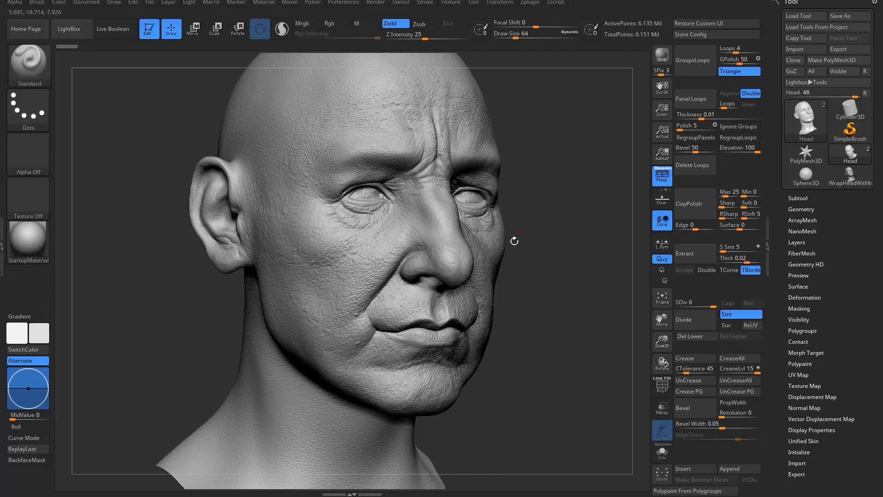
pyautogui.moveTo(497, 265); pyautogui.dragTo(250, 267)
pyautogui.moveTo(554, 340)
pyautogui.mouseDown()
pyautogui.moveTo(554, 334)
pyautogui.moveTo(580, 339)
pyautogui.mouseUp()
pyautogui.moveTo(581, 339)
pyautogui.keyDown('alt'); pyautogui.mouseDown()
pyautogui.moveTo(558, 271)
pyautogui.moveTo(614, 332)
pyautogui.mouseUp(); pyautogui.keyUp('alt')
pyautogui.moveTo(614, 331); pyautogui.dragTo(615, 292)
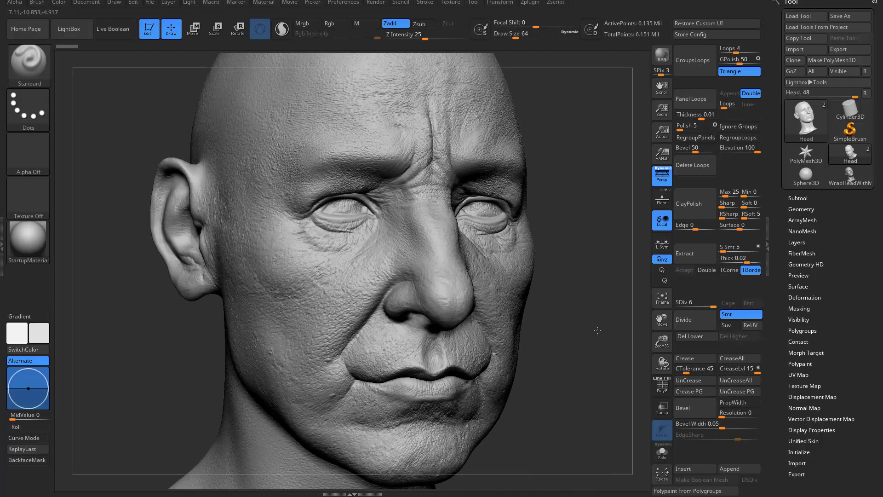
pyautogui.keyDown('shift'); pyautogui.moveTo(598, 330); pyautogui.dragTo(448, 287); pyautogui.keyUp('shift')
pyautogui.moveTo(538, 324); pyautogui.dragTo(352, 277)
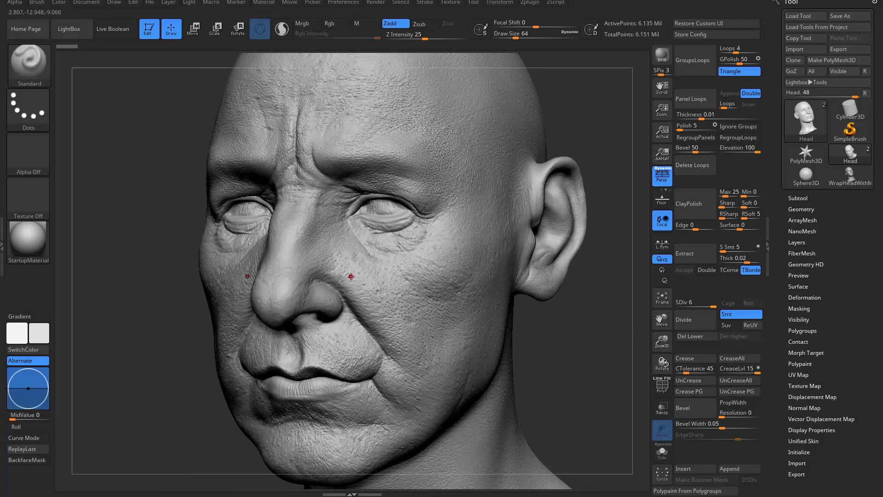
pyautogui.moveTo(520, 314); pyautogui.dragTo(551, 314)
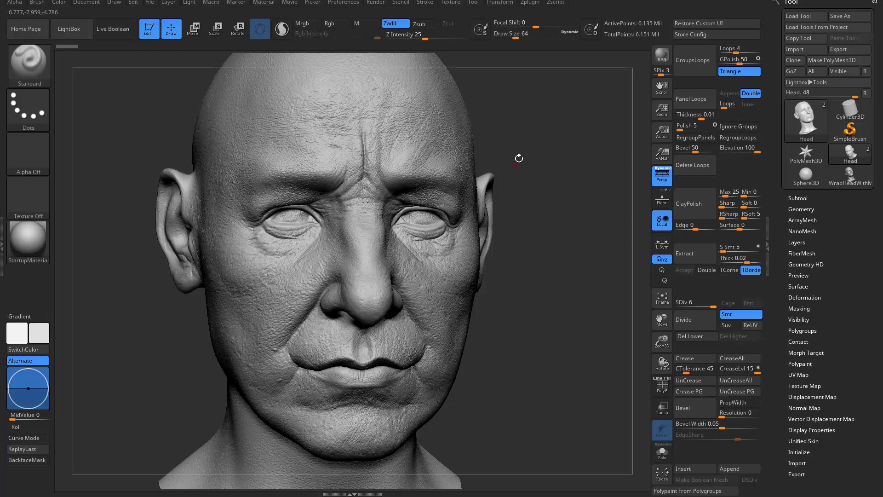
pyautogui.moveTo(519, 158); pyautogui.dragTo(524, 143)
# - Preview the head's flattened UV layout with Morph UV, and return to the 3D head
pyautogui.scroll(-2, 788, 313)
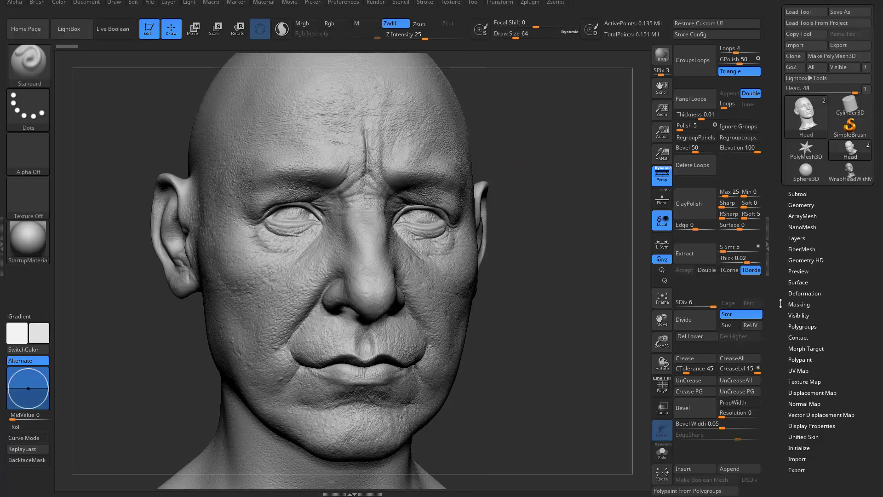
pyautogui.click(798, 345)
pyautogui.moveTo(580, 312); pyautogui.dragTo(523, 300)
pyautogui.press('f')
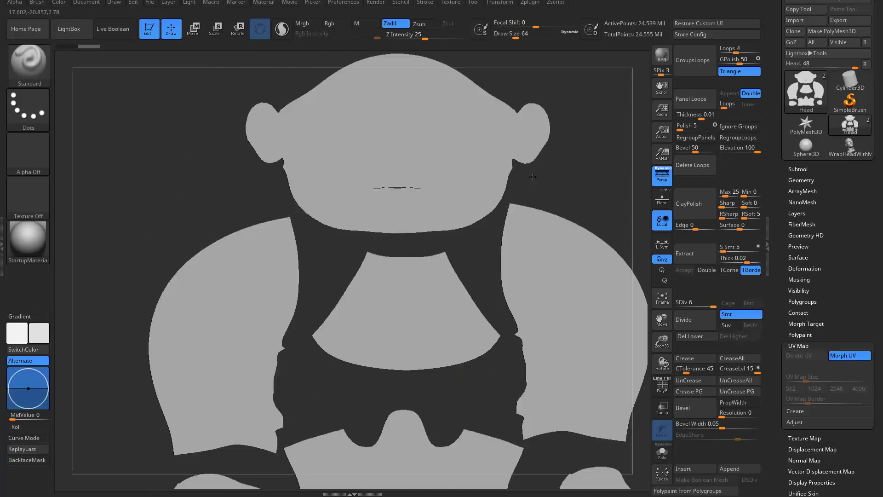
pyautogui.press('f')
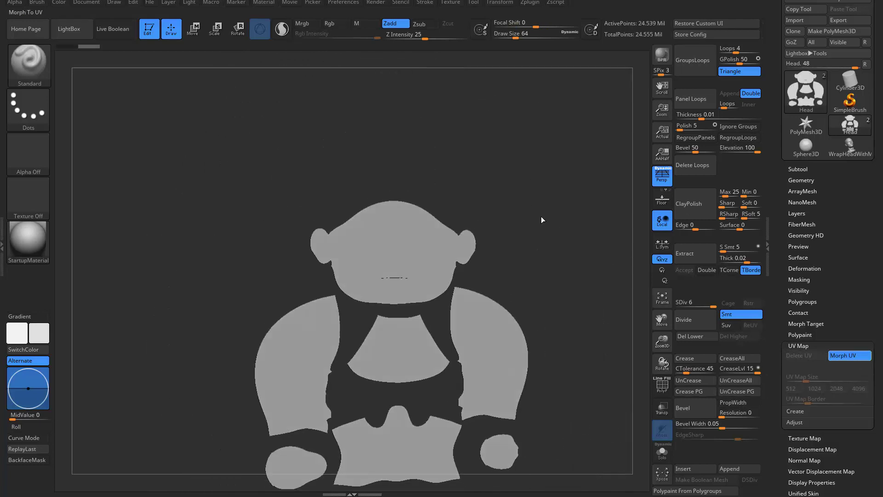
pyautogui.moveTo(547, 225); pyautogui.dragTo(529, 168)
pyautogui.press('f')
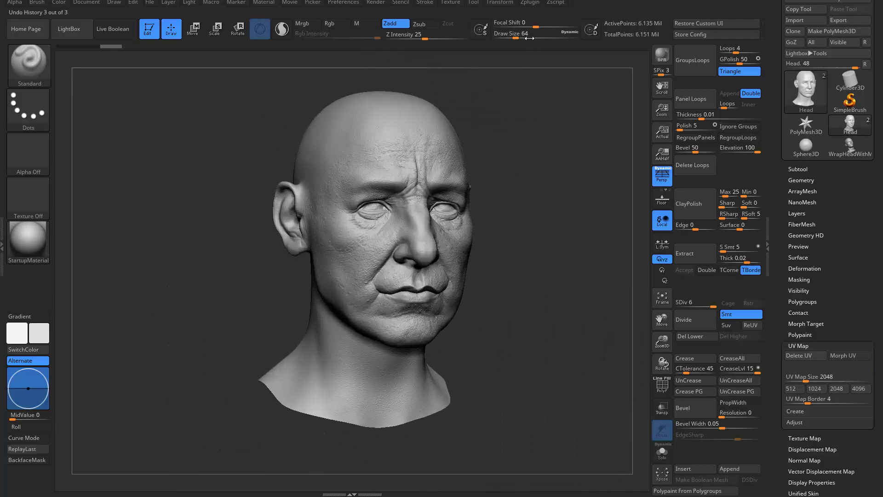
# - Review the displacement options in Multi Map Exporter and start creating the head's 4096 displacement map as a 32-bit EXR
pyautogui.click(531, 2)
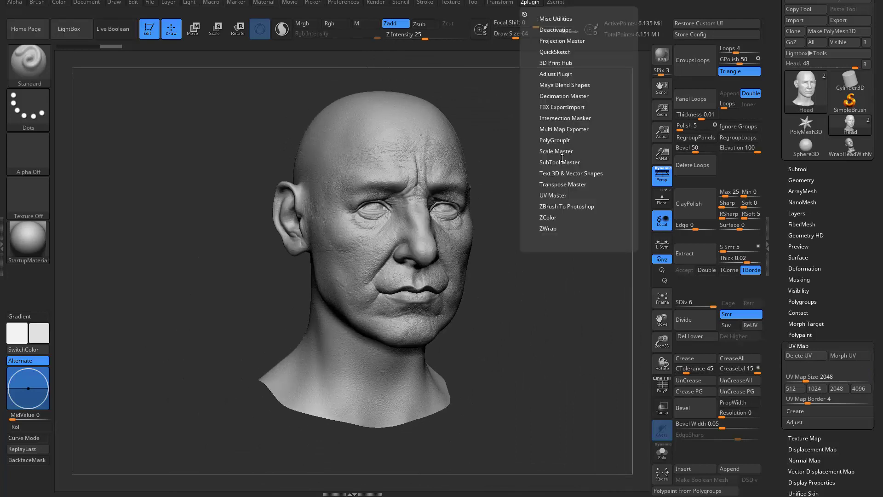
pyautogui.click(562, 129)
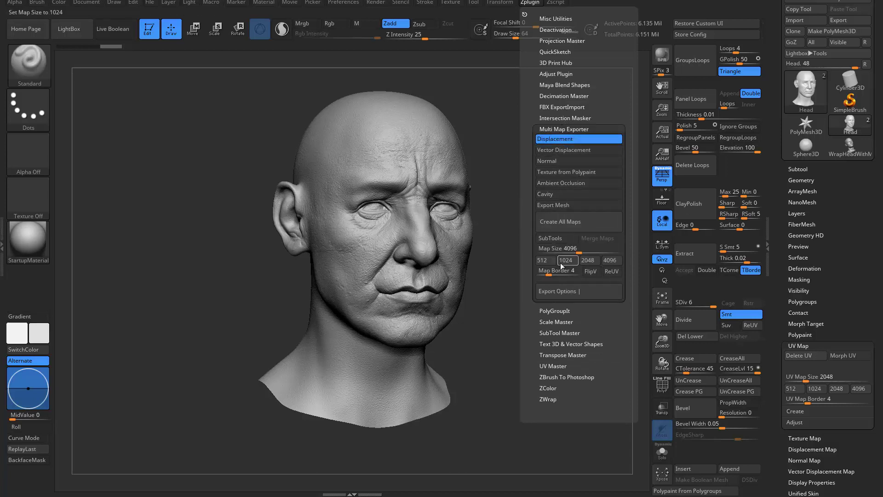
pyautogui.click(561, 289)
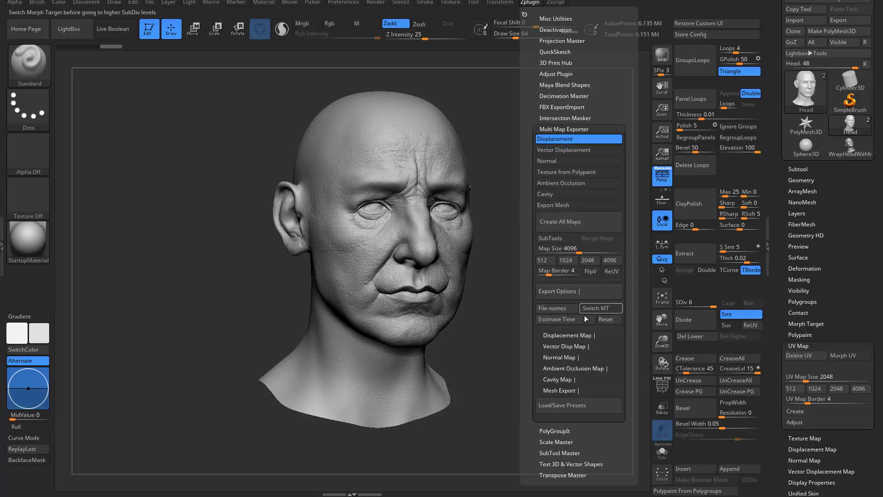
pyautogui.click(561, 335)
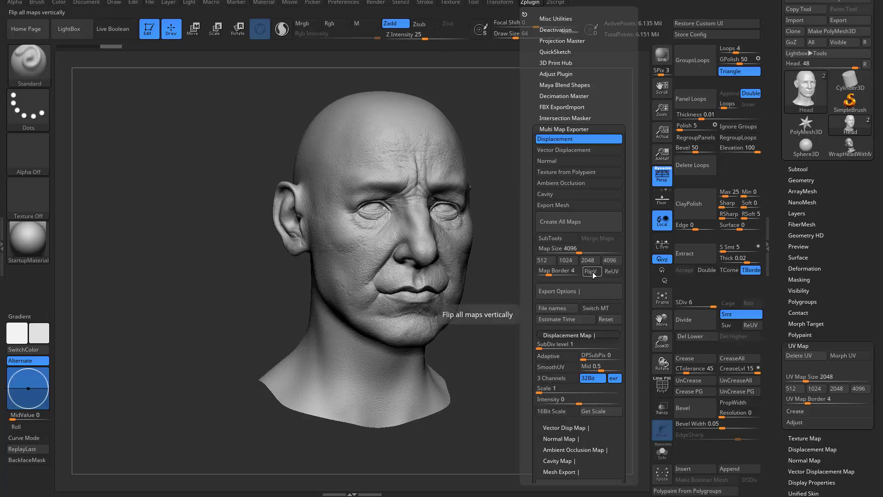
pyautogui.click(525, 8)
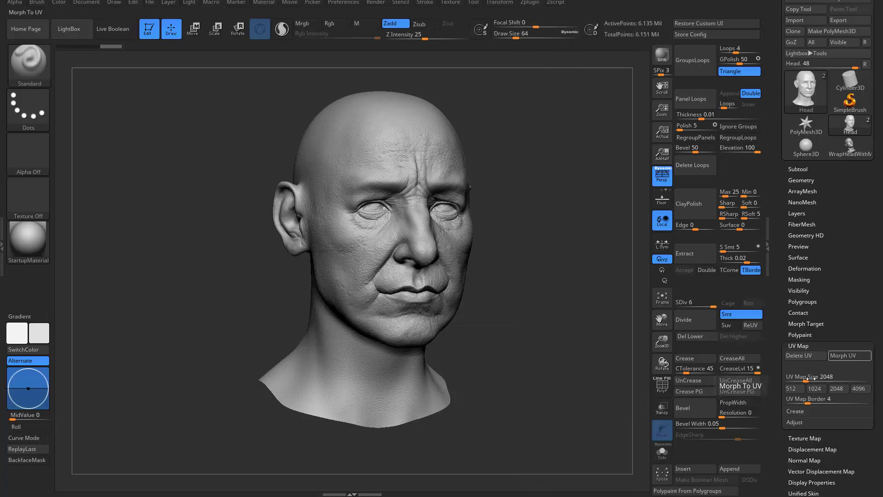
pyautogui.click(526, 5)
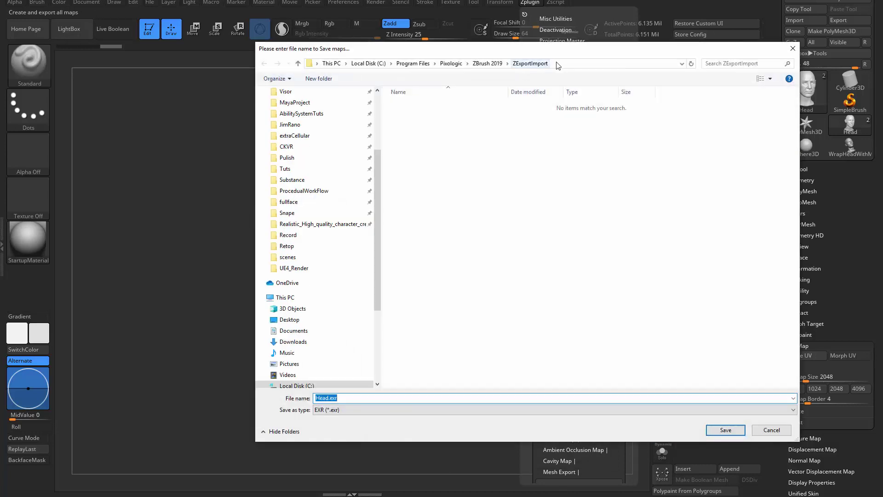
pyautogui.click(558, 63)
pyautogui.write('Begin Map')
pyautogui.moveTo(428, 67); pyautogui.dragTo(287, 70)
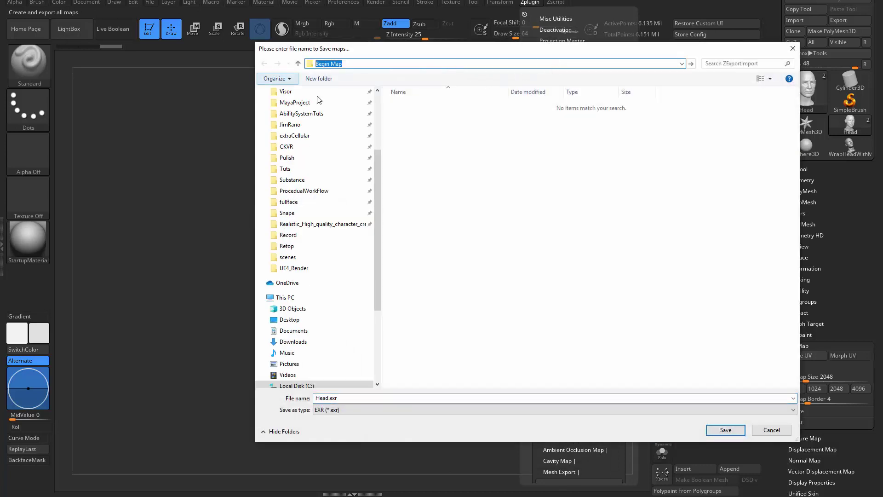
pyautogui.click(554, 202)
pyautogui.press('Escape')
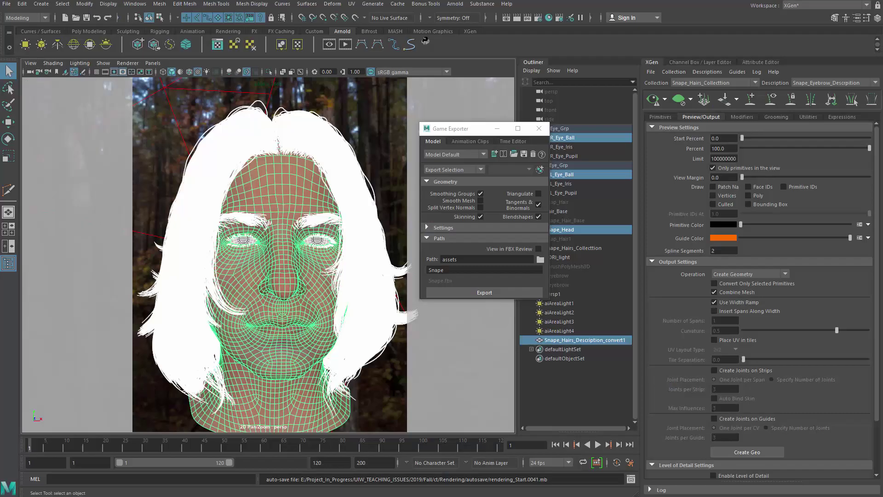
pyautogui.click(8, 3)
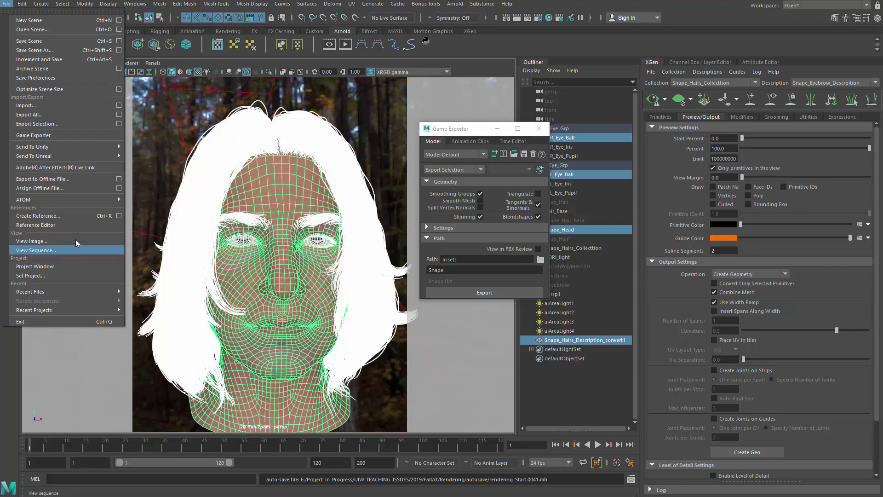
pyautogui.click(71, 123)
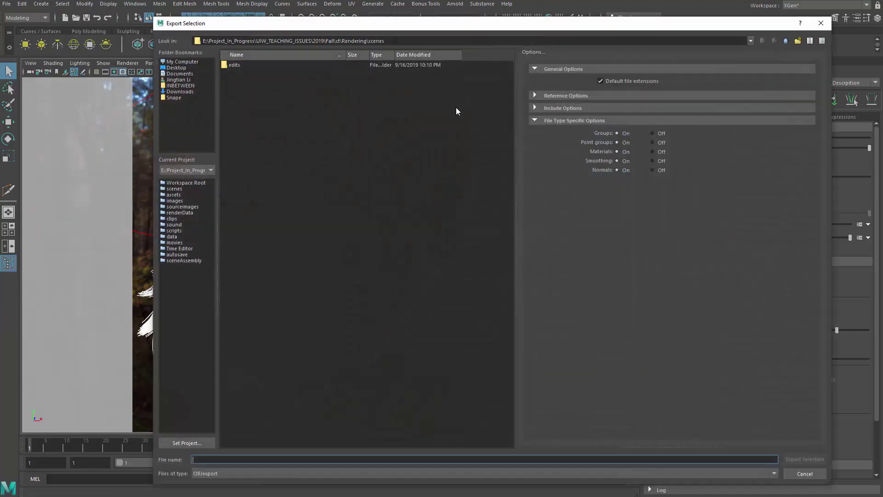
pyautogui.click(821, 23)
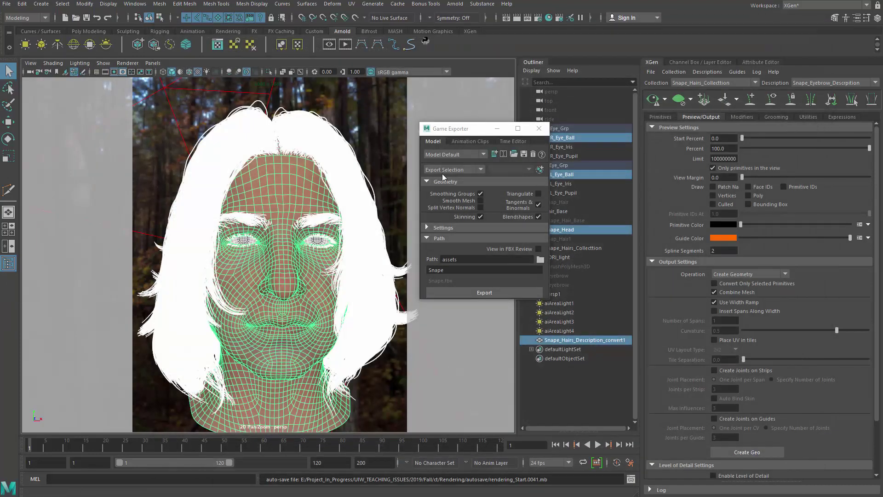
# - Copy the path of the project's assets folder from the Game Exporter's export directory chooser in Maya
pyautogui.click(547, 258)
pyautogui.moveTo(420, 44); pyautogui.dragTo(59, 85)
pyautogui.hotkey('ctrl', 'c')
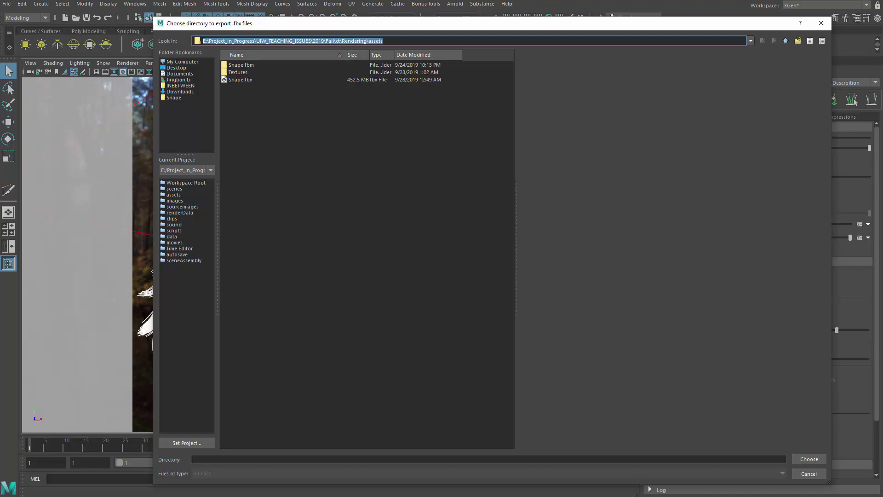
# - Switch back to ZBrush's map save dialog, go to the copied assets folder, and save the displacement map there as Head.exr
pyautogui.hotkey('alt', 'Tab')
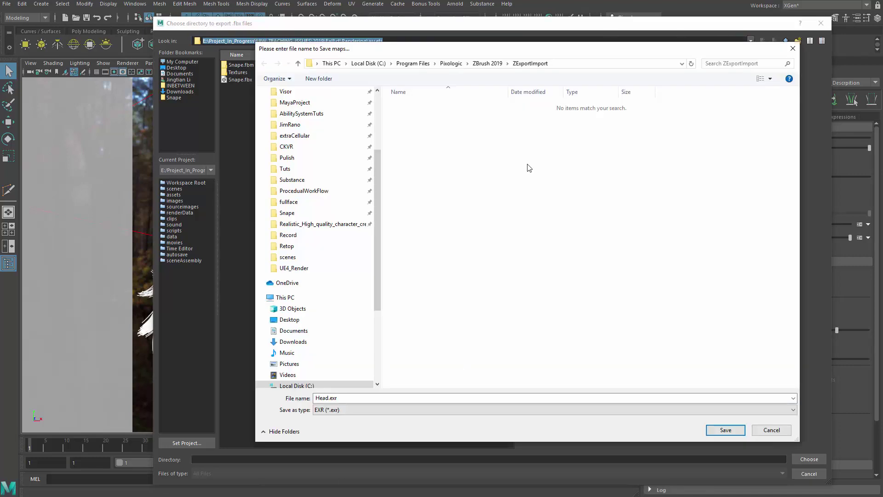
pyautogui.click(564, 65)
pyautogui.hotkey('ctrl', 'v')
pyautogui.press('Return')
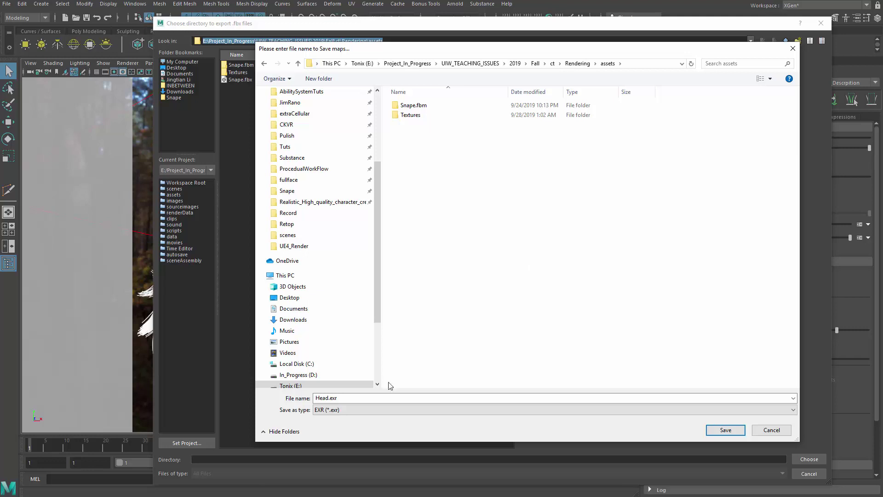
pyautogui.click(725, 430)
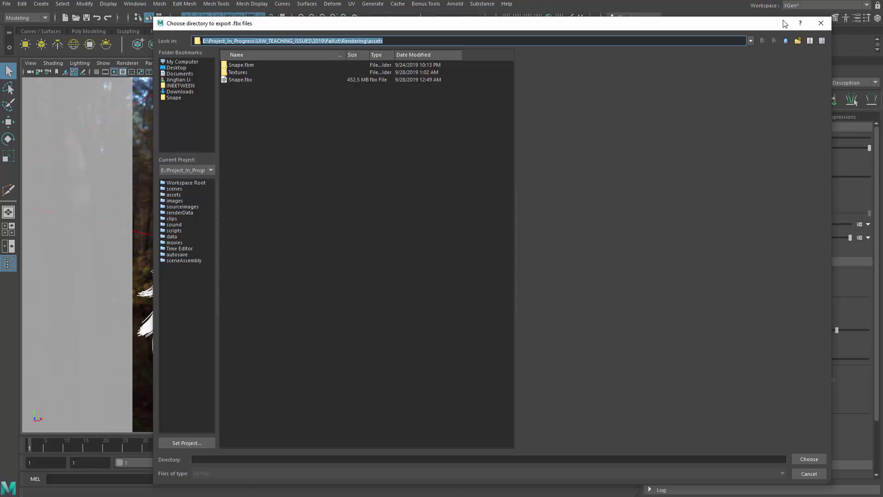
pyautogui.click(820, 23)
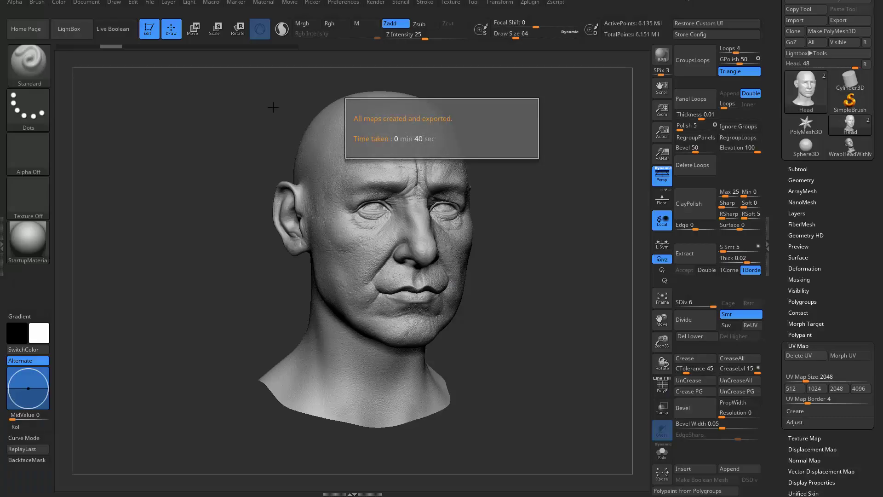
pyautogui.click(466, 130)
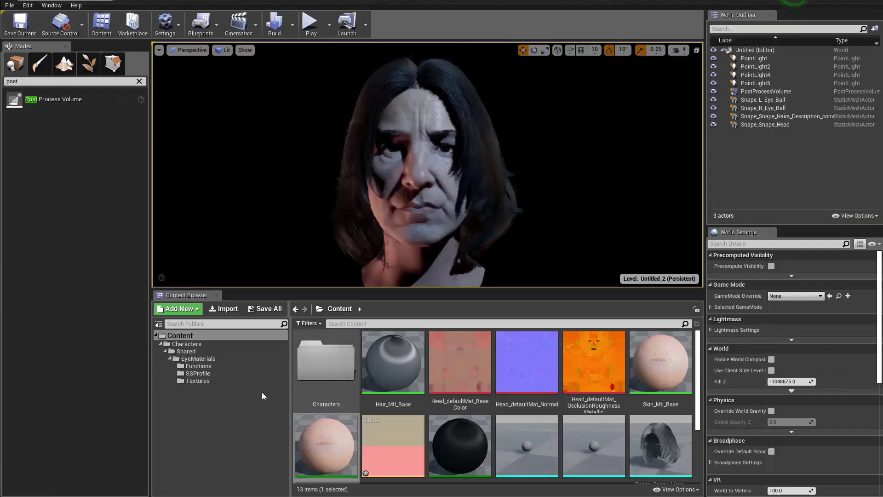
# - Switch to Unreal Editor and import Head-DM4096_u0_v0.exr from the assets folder into the Content folder
pyautogui.moveTo(150, 207); pyautogui.dragTo(132, 207)
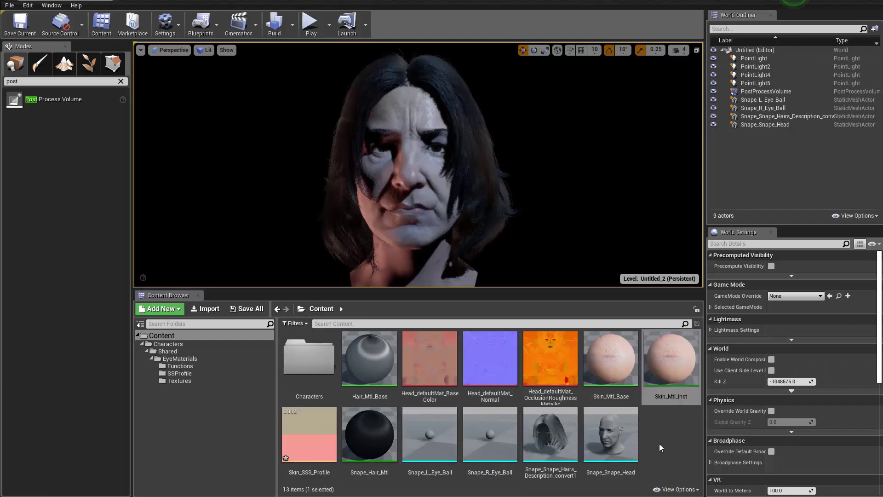
pyautogui.rightClick(655, 431)
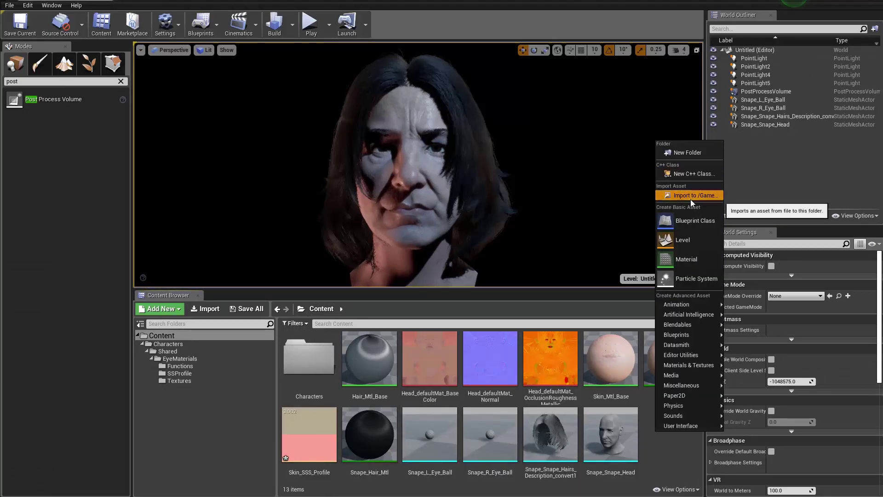
pyautogui.click(691, 199)
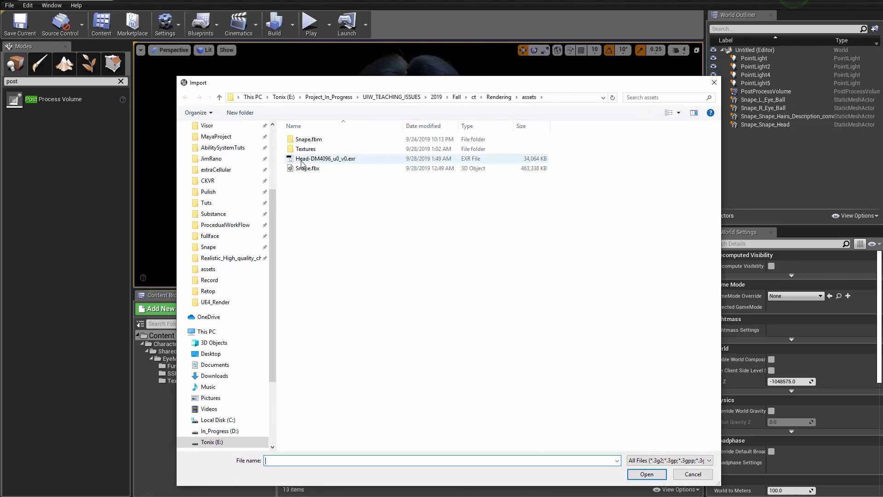
pyautogui.click(324, 160)
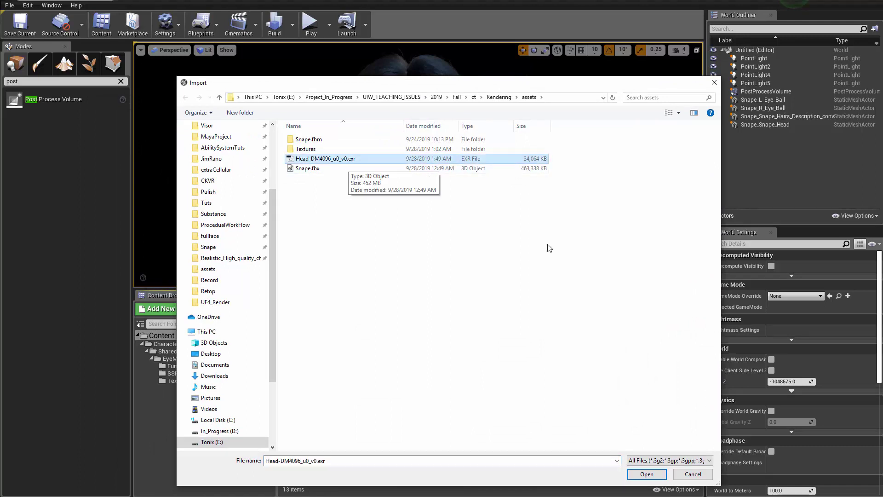
pyautogui.click(646, 473)
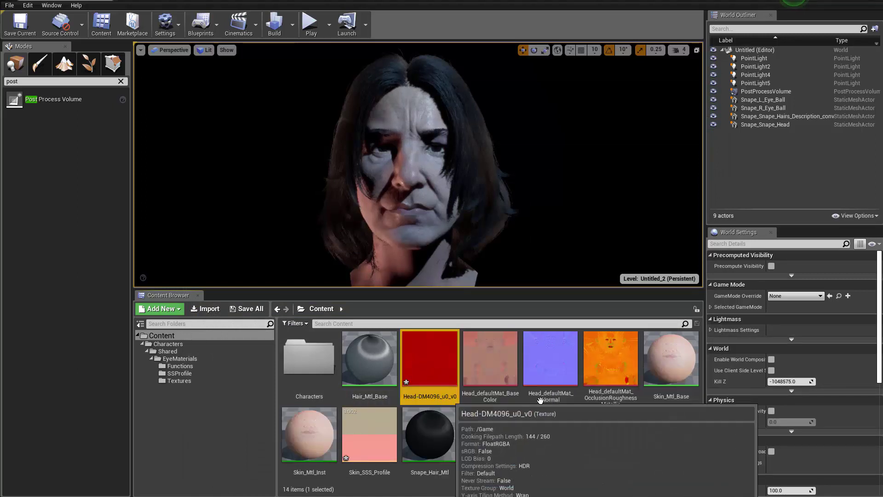
# - Inspect the imported Head-DM4096_u0_v0 displacement texture in an enlarged texture editor and save the asset
pyautogui.doubleClick(430, 361)
pyautogui.moveTo(658, 85); pyautogui.dragTo(313, 30)
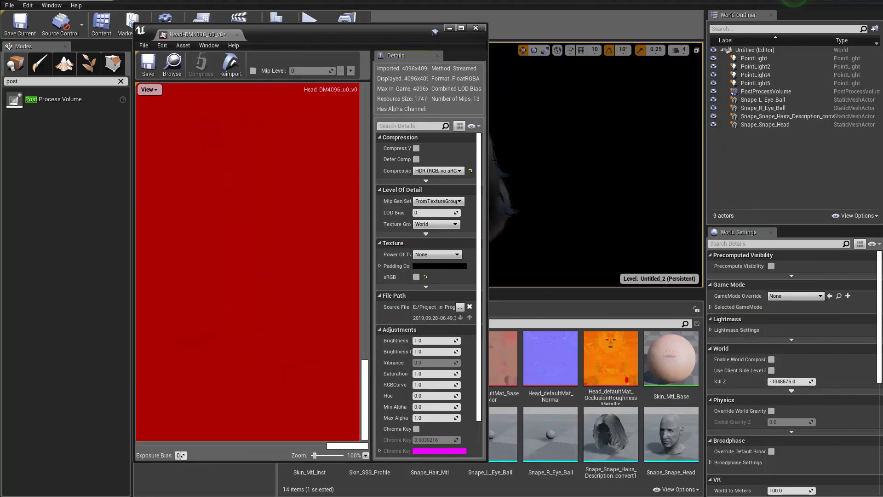
pyautogui.moveTo(489, 159); pyautogui.dragTo(832, 159)
pyautogui.scroll(-5, 321, 269)
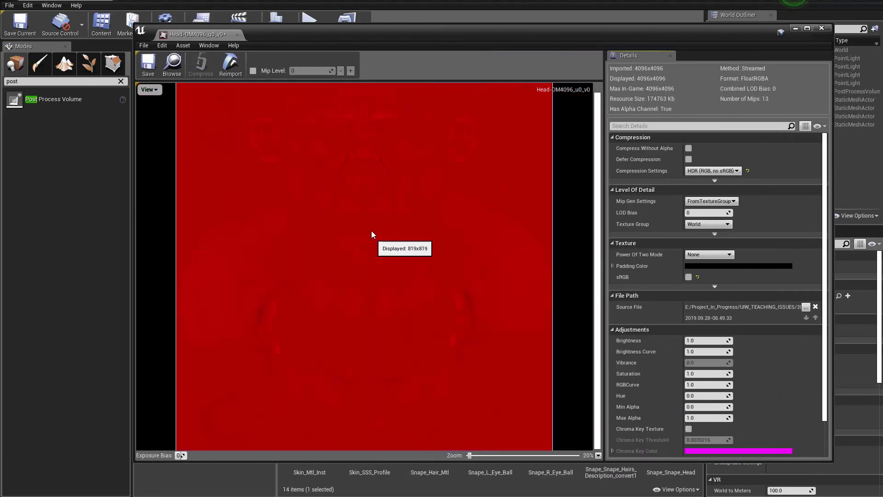
pyautogui.scroll(2, 371, 230)
pyautogui.scroll(-3, 346, 161)
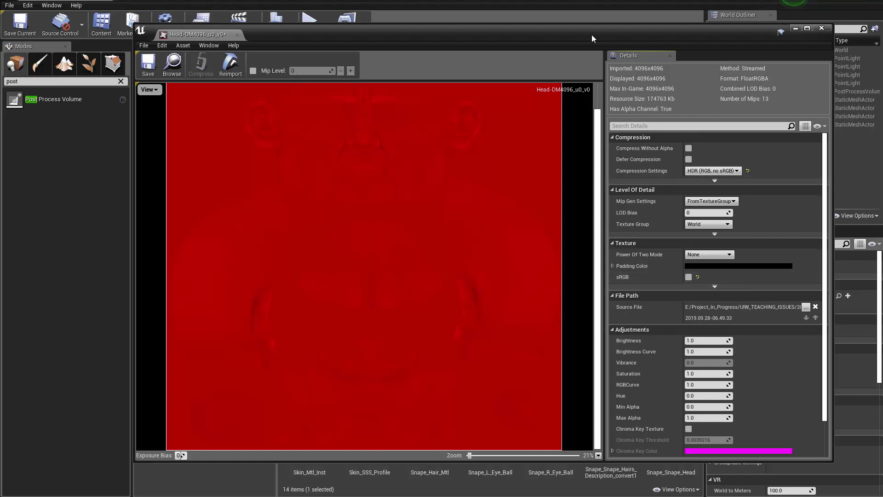
pyautogui.click(148, 64)
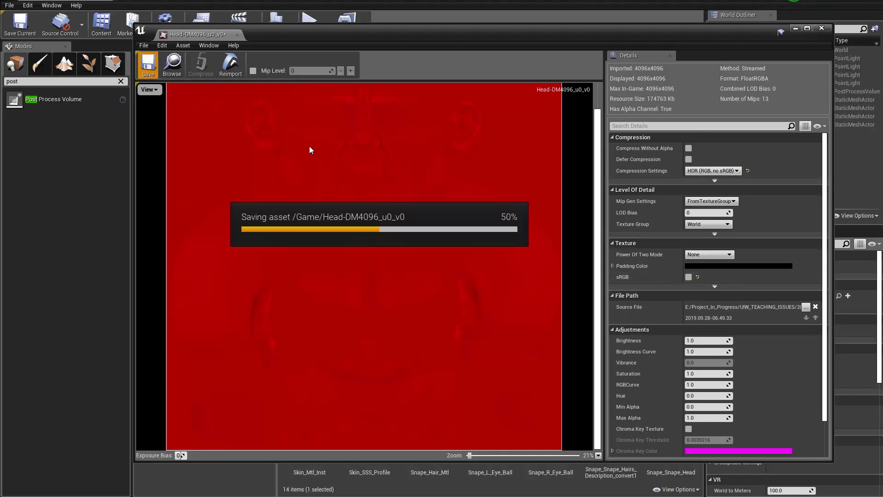
pyautogui.click(825, 29)
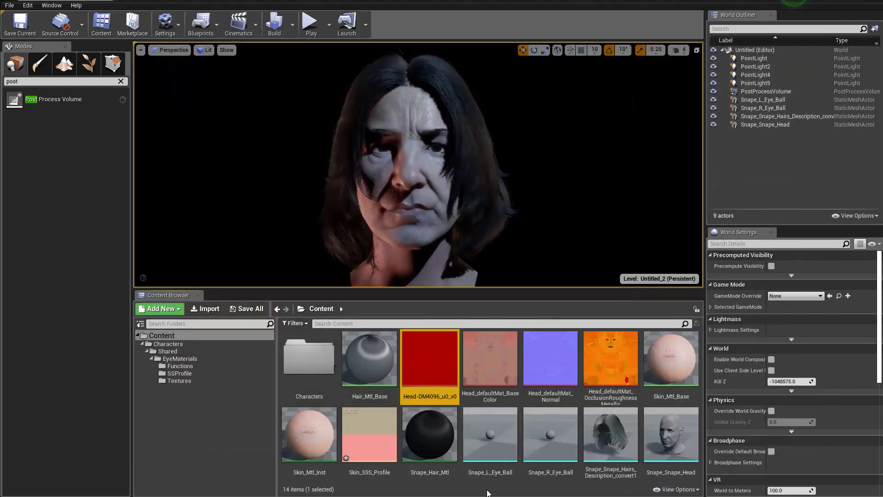
# - Open the Skin_Mtl_Base material and set its D3D11 tessellation mode to PN Triangles
pyautogui.click(369, 434)
pyautogui.hotkey('ctrl', 's')
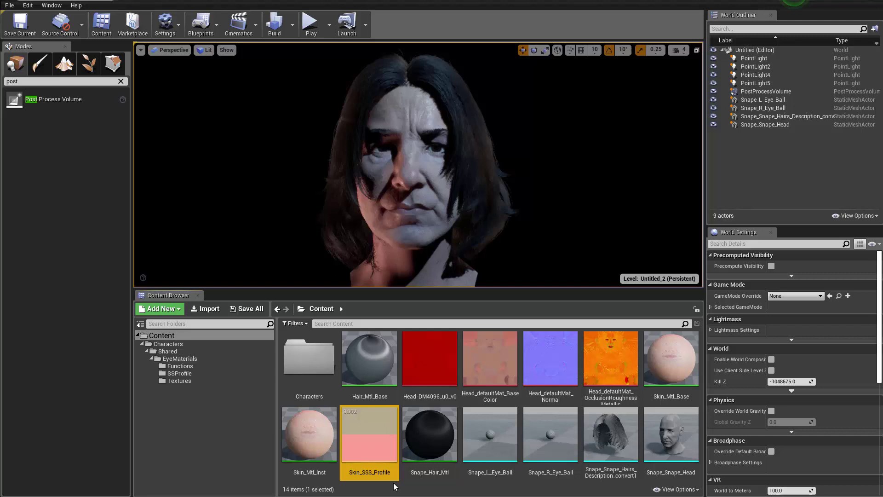
pyautogui.doubleClick(685, 352)
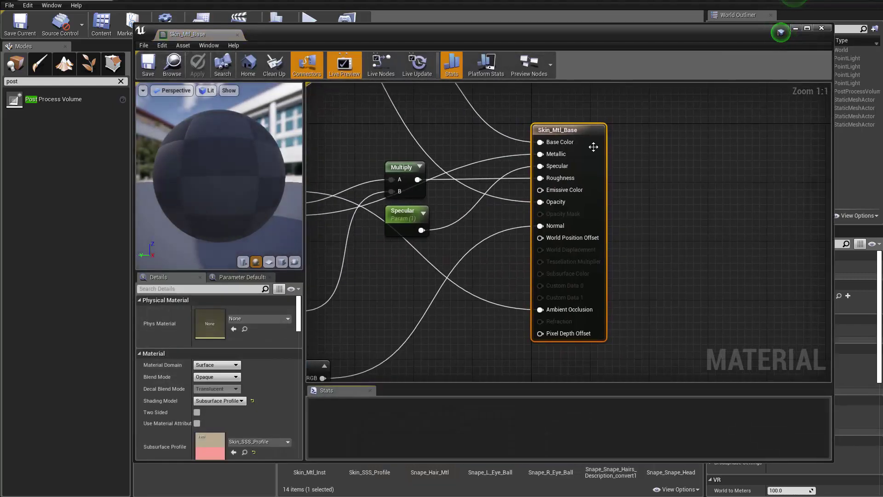
pyautogui.moveTo(222, 272); pyautogui.dragTo(220, 177)
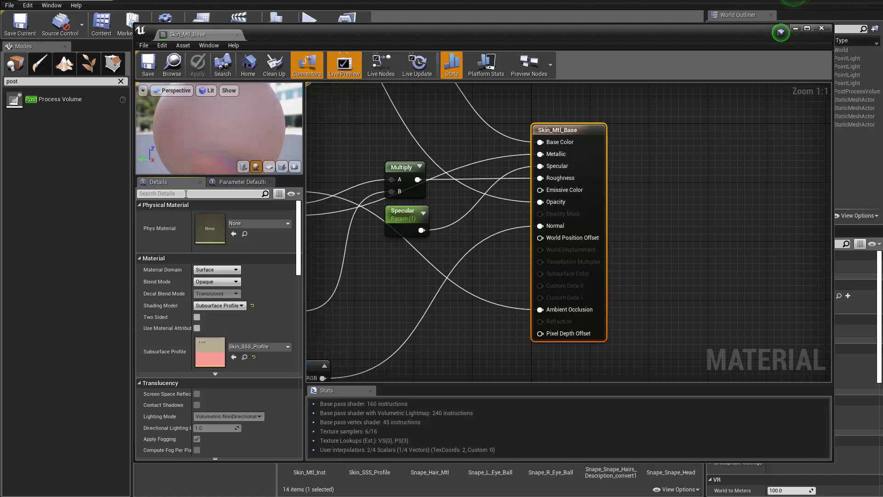
pyautogui.click(186, 194)
pyautogui.write('tess')
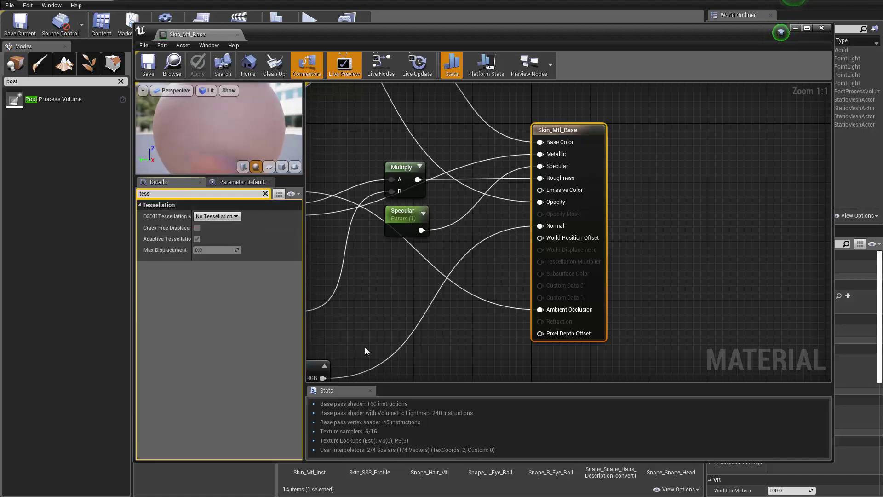
pyautogui.click(225, 216)
pyautogui.click(203, 236)
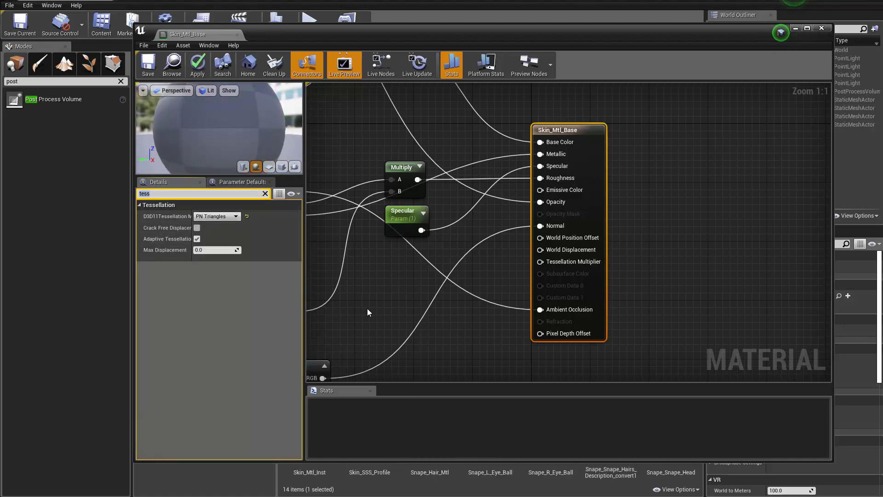
# - Add the Head-DM4096_u0_v0 texture from the Content folder to the Skin_Mtl_Base graph as a texture sample
pyautogui.moveTo(373, 291); pyautogui.dragTo(594, 302, button='right')
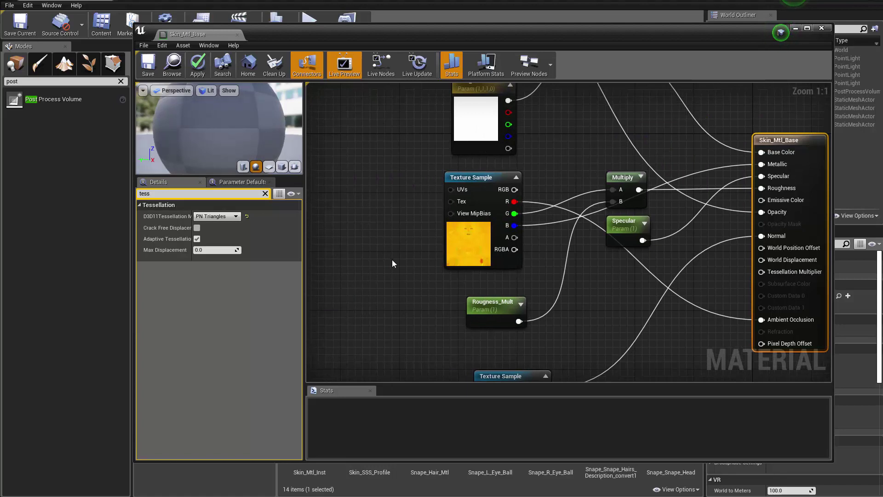
pyautogui.moveTo(403, 267); pyautogui.dragTo(357, 219, button='right')
pyautogui.moveTo(582, 240); pyautogui.dragTo(568, 174, button='right')
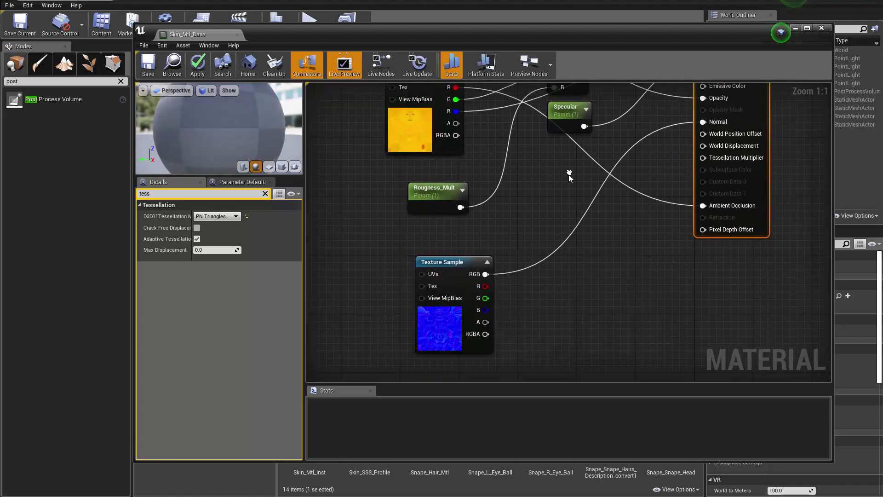
pyautogui.click(462, 261)
pyautogui.click(426, 189)
pyautogui.moveTo(558, 211); pyautogui.dragTo(527, 286, button='right')
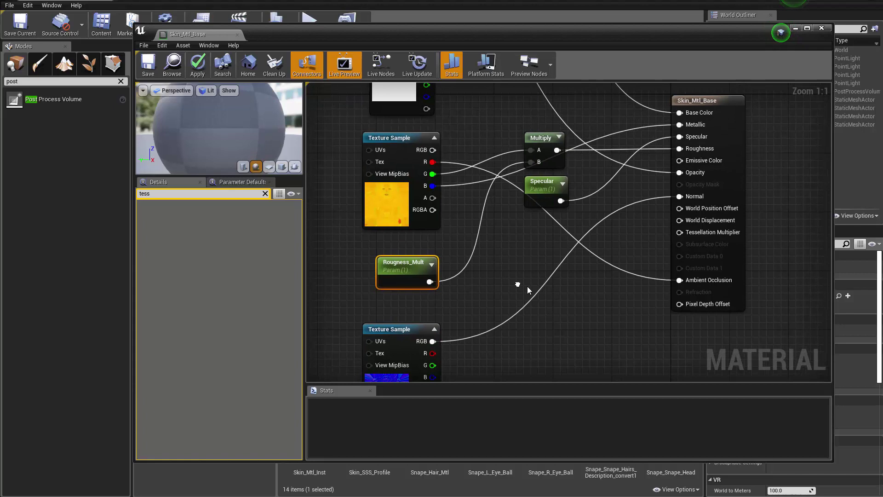
pyautogui.moveTo(325, 37); pyautogui.dragTo(572, 29)
pyautogui.moveTo(652, 29); pyautogui.dragTo(767, 35)
pyautogui.moveTo(430, 363); pyautogui.dragTo(716, 284)
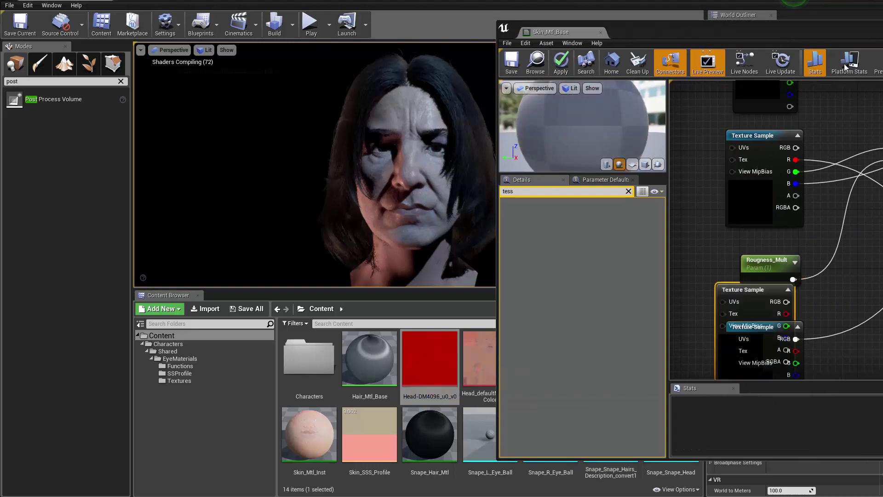
pyautogui.moveTo(821, 30); pyautogui.dragTo(365, 0)
# - Place the displacement texture sample directly below the normal map's texture sample
pyautogui.moveTo(295, 264); pyautogui.dragTo(480, 328)
pyautogui.moveTo(464, 332); pyautogui.dragTo(506, 150, button='right')
pyautogui.moveTo(524, 183); pyautogui.dragTo(338, 279)
pyautogui.moveTo(324, 167); pyautogui.dragTo(326, 145)
pyautogui.moveTo(332, 295); pyautogui.dragTo(308, 279)
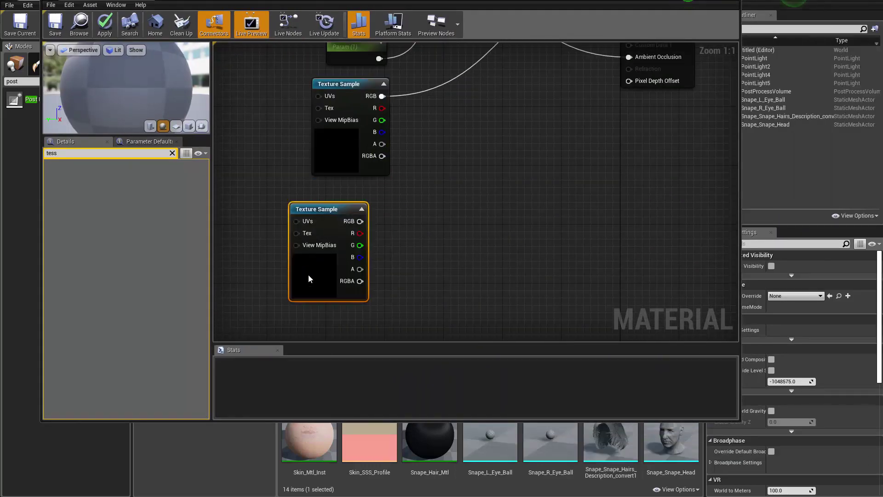
pyautogui.moveTo(346, 155); pyautogui.dragTo(339, 170)
pyautogui.moveTo(316, 280); pyautogui.dragTo(339, 284)
pyautogui.click(451, 216)
pyautogui.moveTo(441, 212); pyautogui.dragTo(473, 226, button='right')
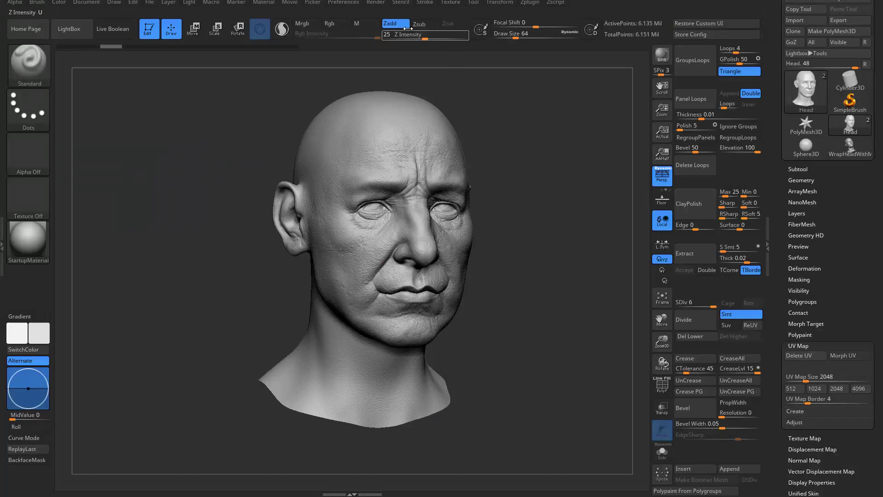
pyautogui.click(494, 4)
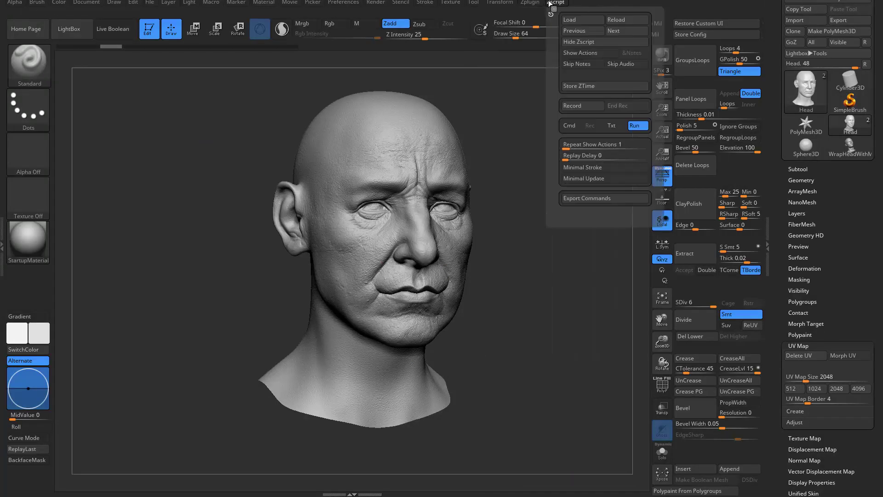
pyautogui.moveTo(530, 2)
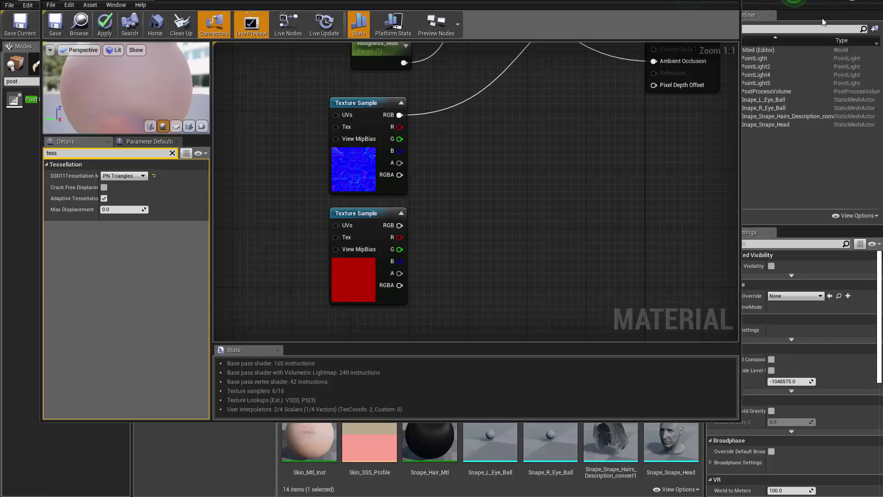
pyautogui.click(440, 261)
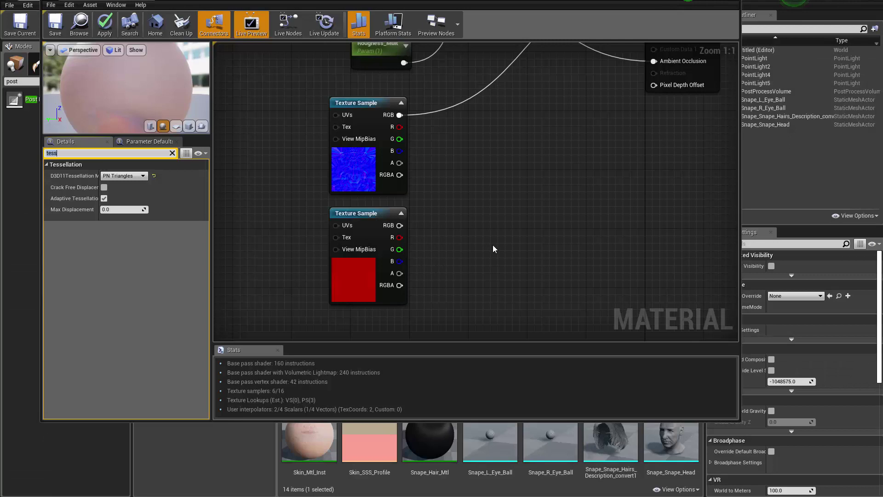
# - Add a Subtract node and connect the displacement texture's red output to its A input
pyautogui.rightClick(469, 235)
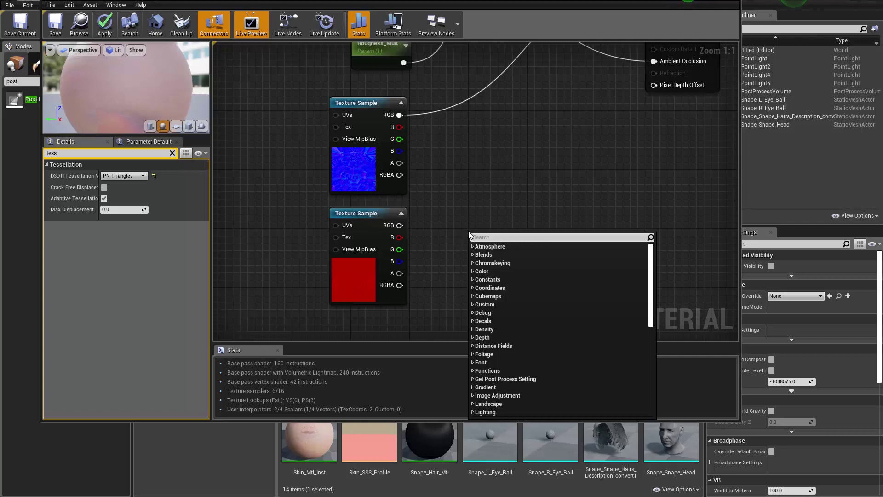
pyautogui.write('subtract')
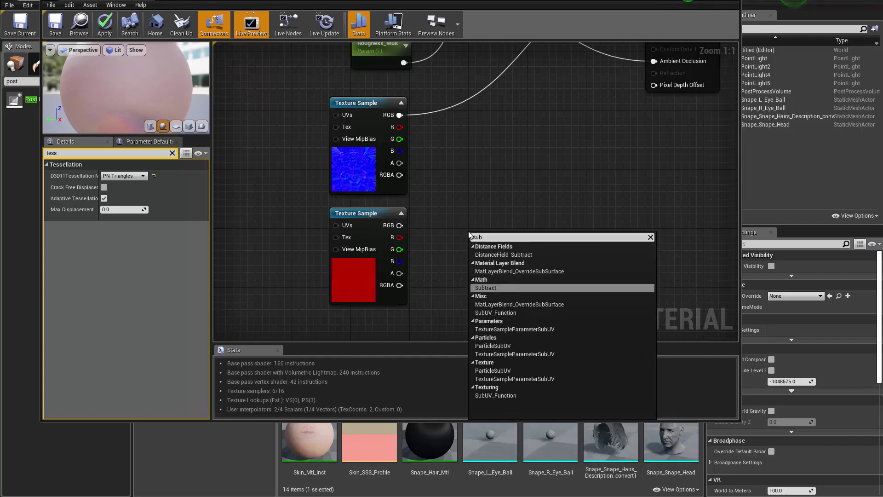
pyautogui.press('Return')
pyautogui.rightClick(478, 175)
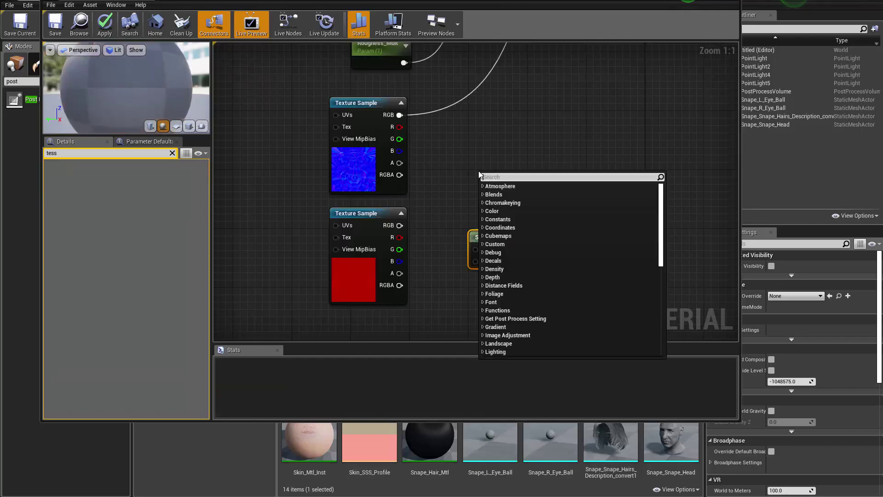
pyautogui.click(413, 230)
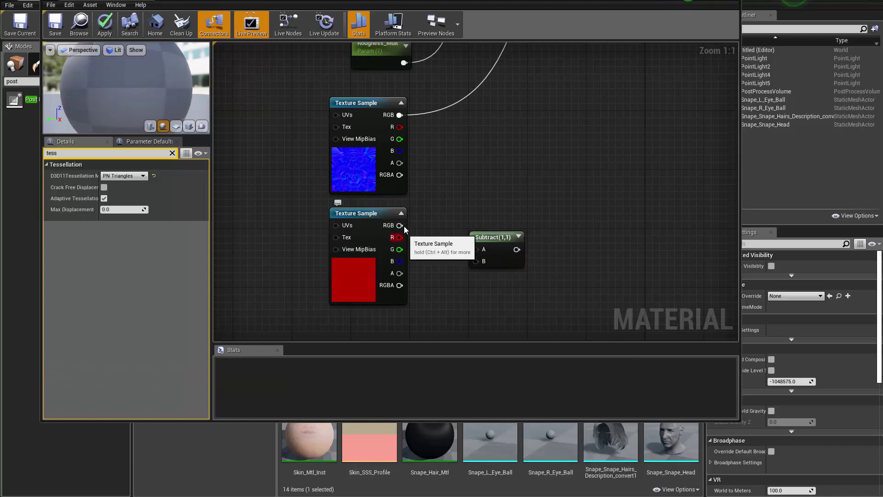
pyautogui.moveTo(400, 225); pyautogui.dragTo(514, 245)
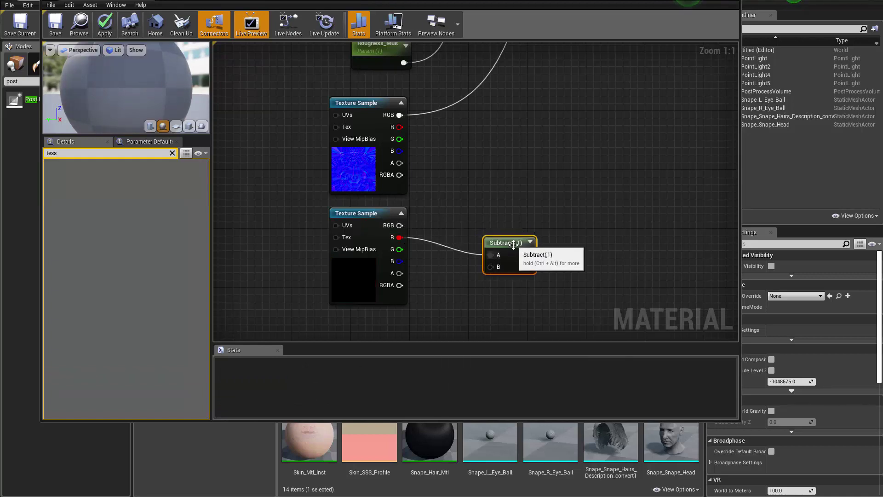
# - Set the Subtract node's Const B to 0.5 and move the node closer to the displacement texture sample
pyautogui.click(173, 153)
pyautogui.moveTo(125, 187); pyautogui.dragTo(138, 186)
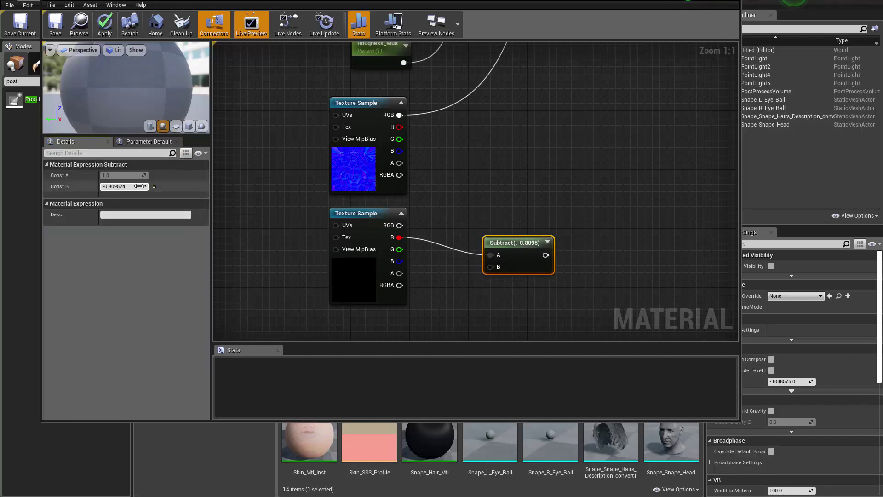
pyautogui.click(135, 186)
pyautogui.press('Return')
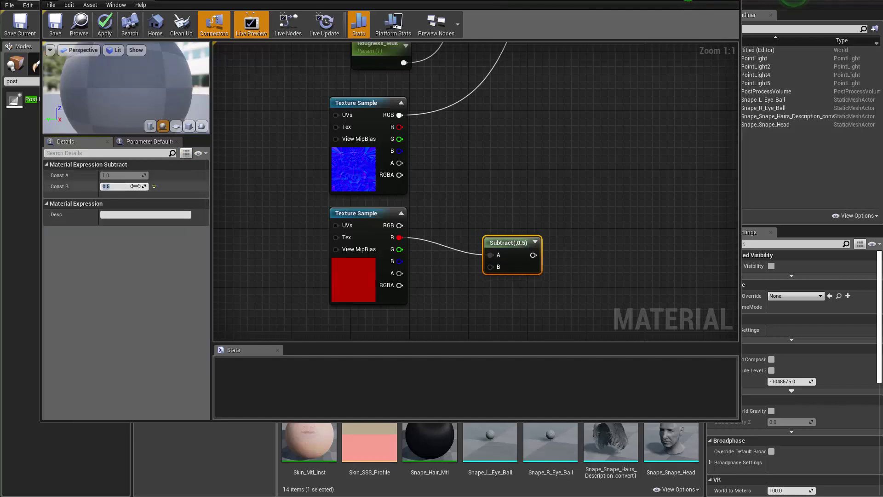
pyautogui.moveTo(508, 209); pyautogui.dragTo(456, 207, button='right')
pyautogui.moveTo(459, 239); pyautogui.dragTo(422, 240)
pyautogui.moveTo(483, 206); pyautogui.dragTo(440, 233, button='right')
pyautogui.click(454, 230)
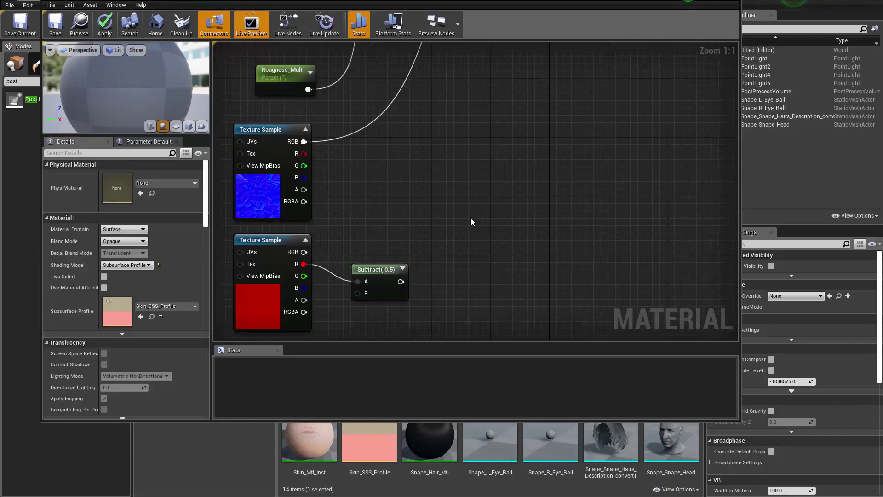
# - Tidy the layout of the normal texture sample, the displacement texture sample and the Subtract node
pyautogui.rightClick(419, 201)
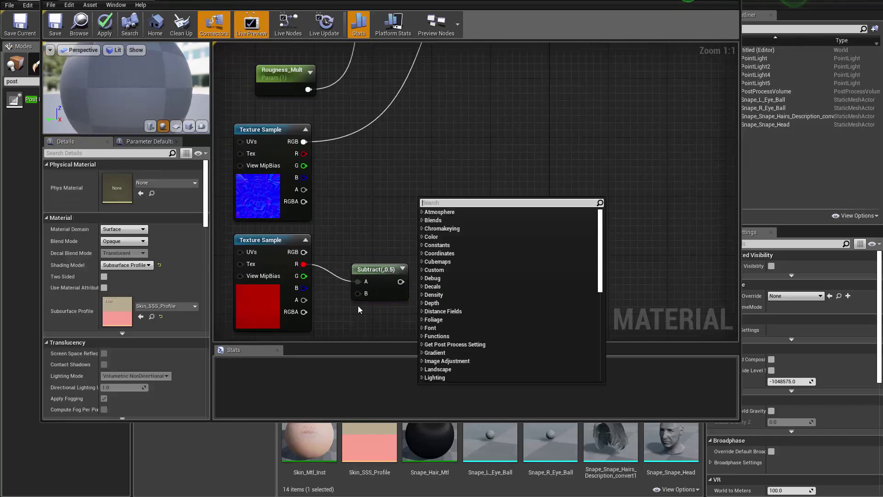
pyautogui.click(338, 223)
pyautogui.moveTo(310, 229); pyautogui.dragTo(399, 226, button='right')
pyautogui.moveTo(358, 187); pyautogui.dragTo(362, 173)
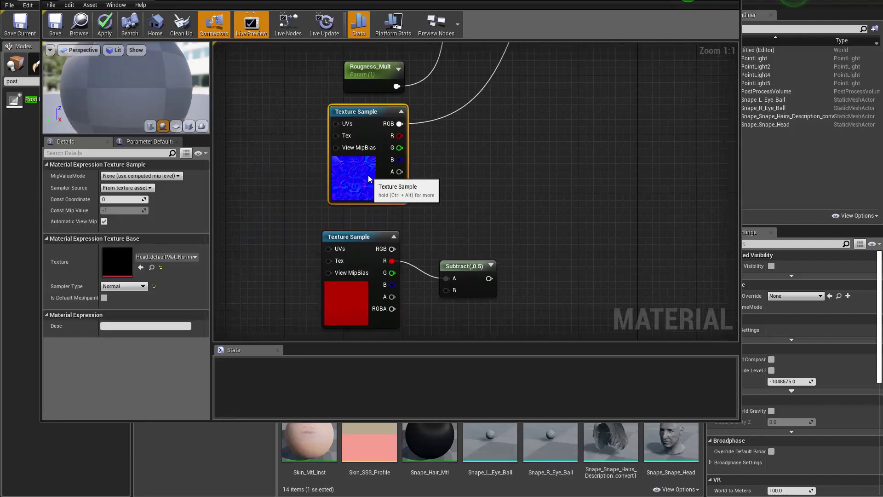
pyautogui.moveTo(381, 241); pyautogui.dragTo(396, 244)
pyautogui.moveTo(483, 268); pyautogui.dragTo(481, 261)
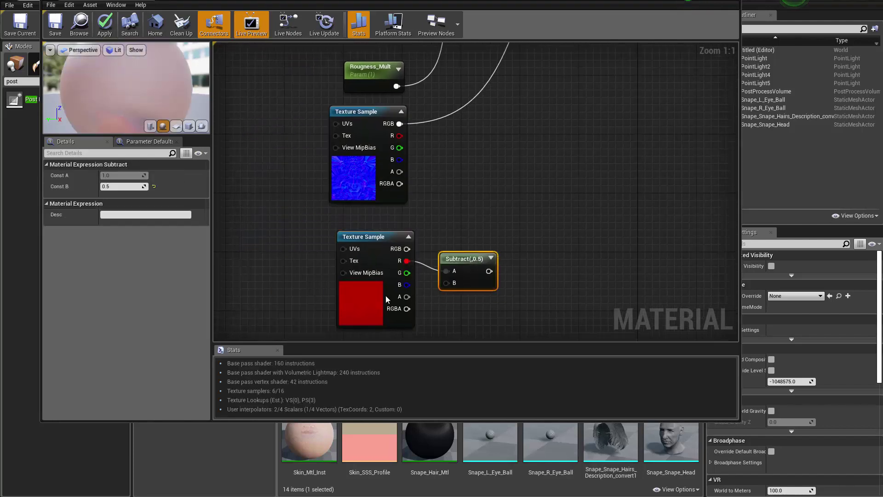
pyautogui.moveTo(381, 302); pyautogui.dragTo(373, 301)
# - Add a VertexNormalWS node just above the Subtract node
pyautogui.scroll(-3, 500, 232)
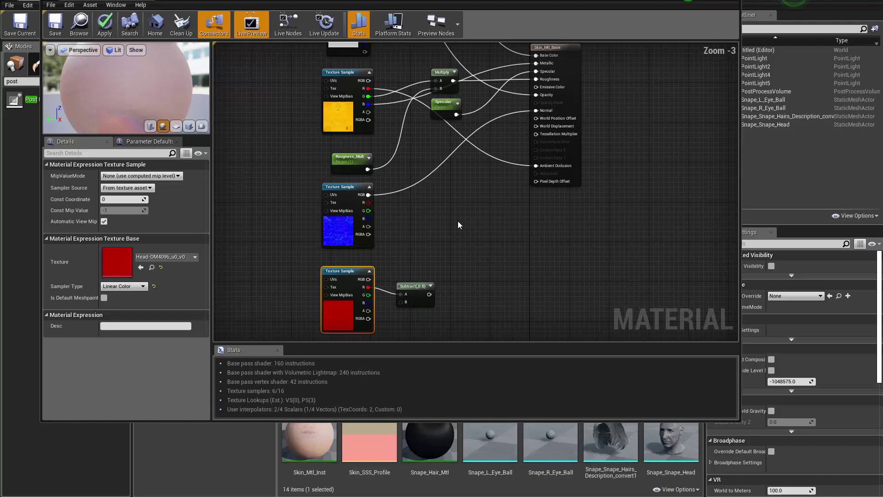
pyautogui.scroll(1, 442, 225)
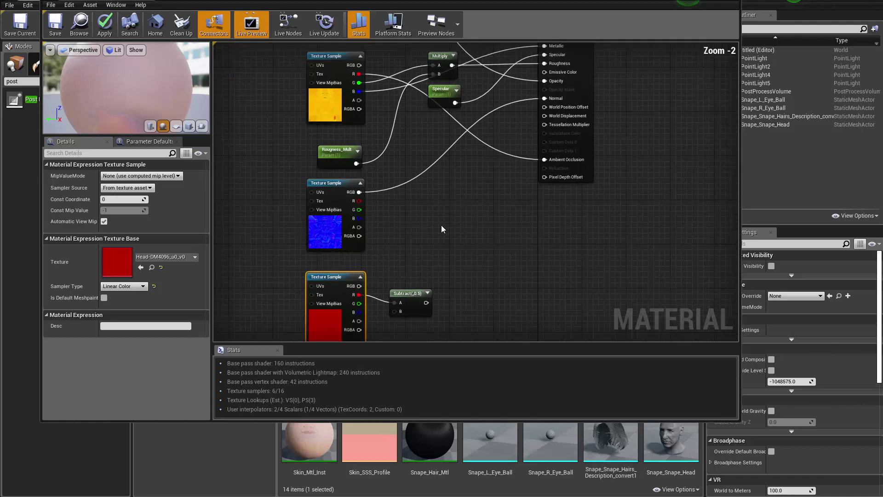
pyautogui.rightClick(399, 257)
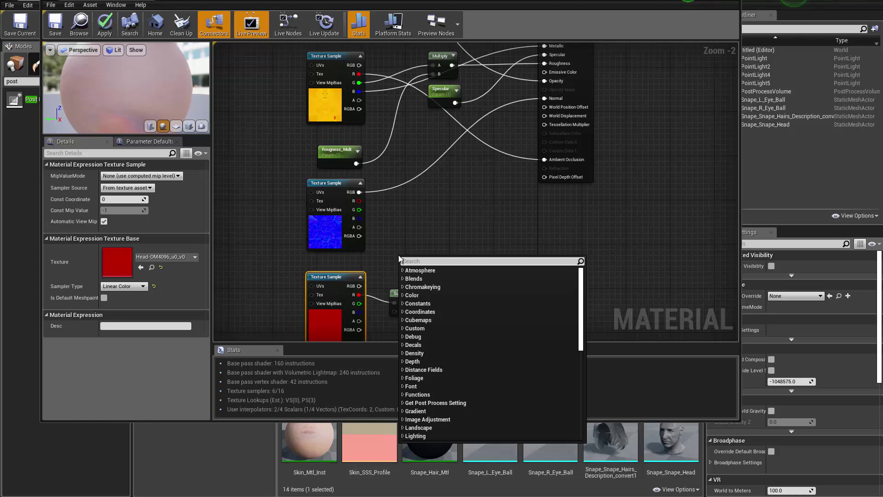
pyautogui.write('vert')
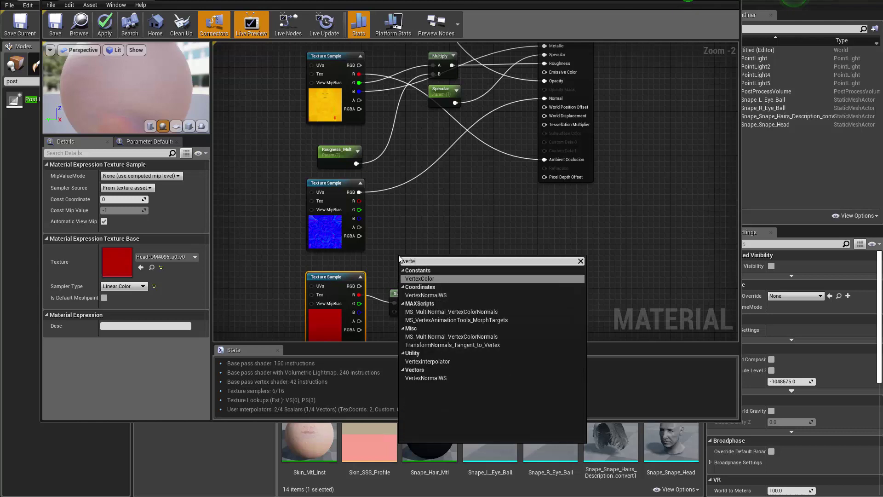
pyautogui.write('e')
pyautogui.press('Down')
pyautogui.press('Down')
pyautogui.press('Up')
pyautogui.press('Return')
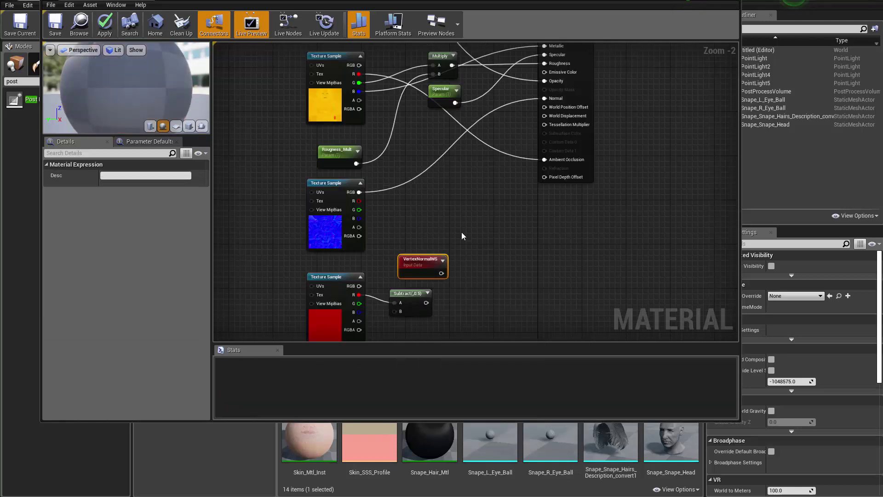
# - Add a Multiply node with VertexNormalWS connected to A and the Subtract output connected to B
pyautogui.scroll(2, 462, 236)
pyautogui.click(478, 280)
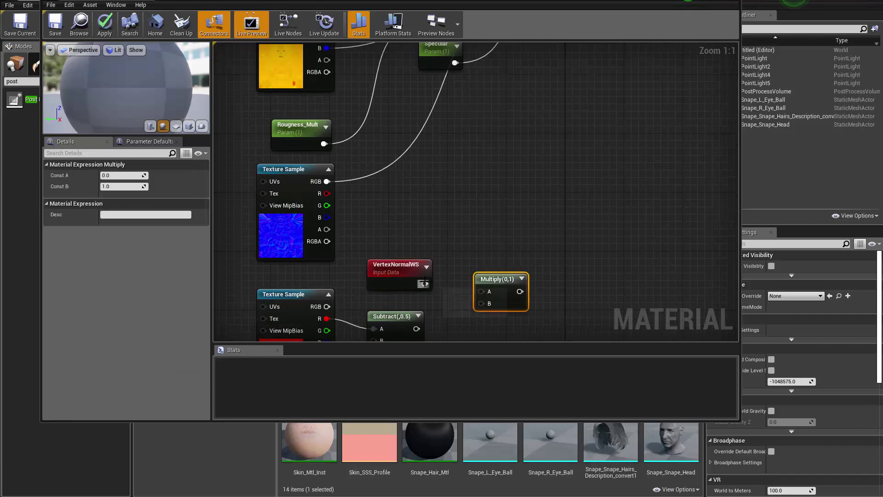
pyautogui.moveTo(424, 284); pyautogui.dragTo(417, 261)
pyautogui.moveTo(472, 253); pyautogui.dragTo(458, 302, button='right')
pyautogui.moveTo(475, 256); pyautogui.dragTo(457, 256)
pyautogui.moveTo(388, 248); pyautogui.dragTo(379, 248)
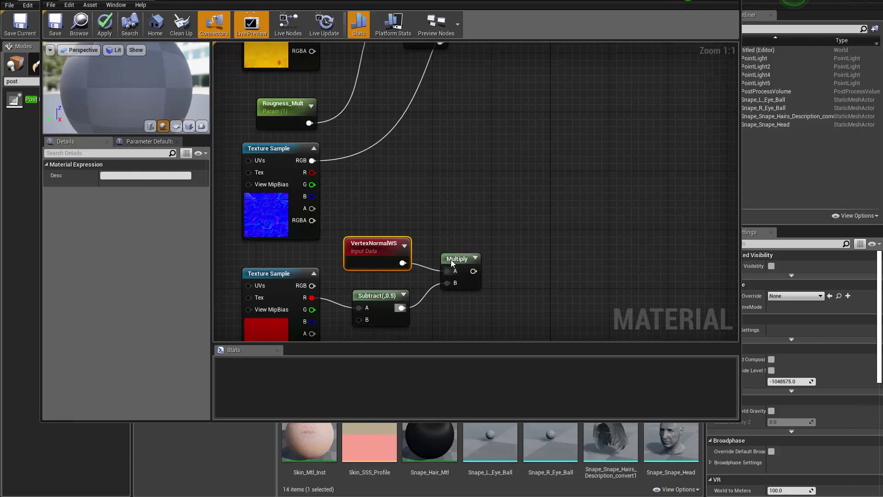
pyautogui.moveTo(452, 262); pyautogui.dragTo(445, 262)
# - Add a second Multiply node and connect the first Multiply's output to its A input
pyautogui.click(519, 244)
pyautogui.press('m')
pyautogui.click(517, 227)
pyautogui.moveTo(548, 249); pyautogui.dragTo(544, 263)
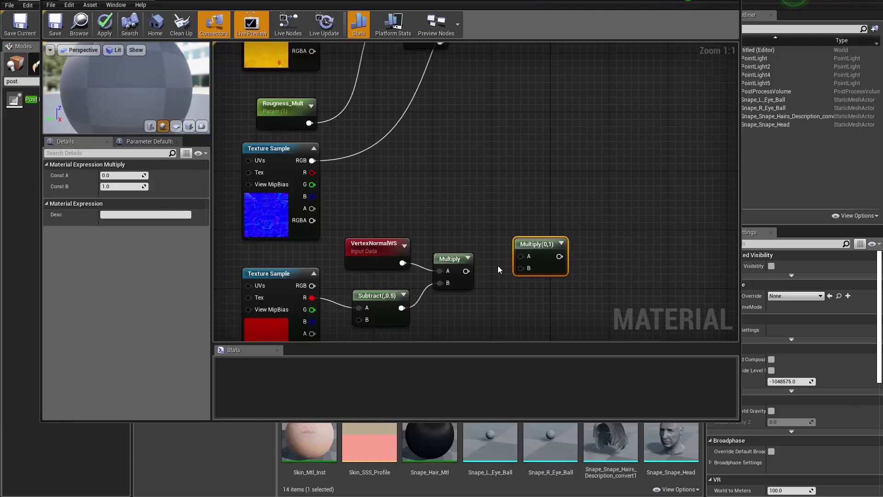
pyautogui.moveTo(467, 271); pyautogui.dragTo(520, 257)
pyautogui.moveTo(527, 251); pyautogui.dragTo(534, 257)
# - Add a scalar parameter below the first Multiply node and connect it to the second Multiply's B input
pyautogui.press('s')
pyautogui.click(465, 307)
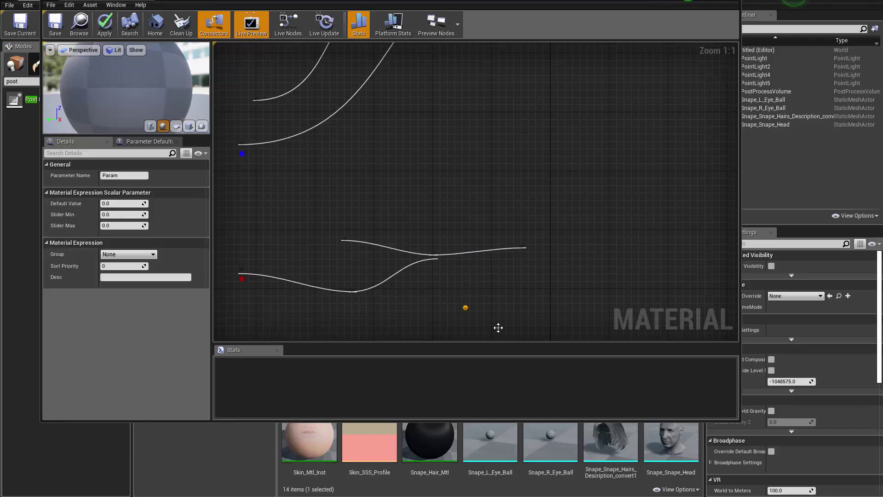
pyautogui.moveTo(502, 333); pyautogui.dragTo(528, 256)
pyautogui.moveTo(489, 302); pyautogui.dragTo(458, 298)
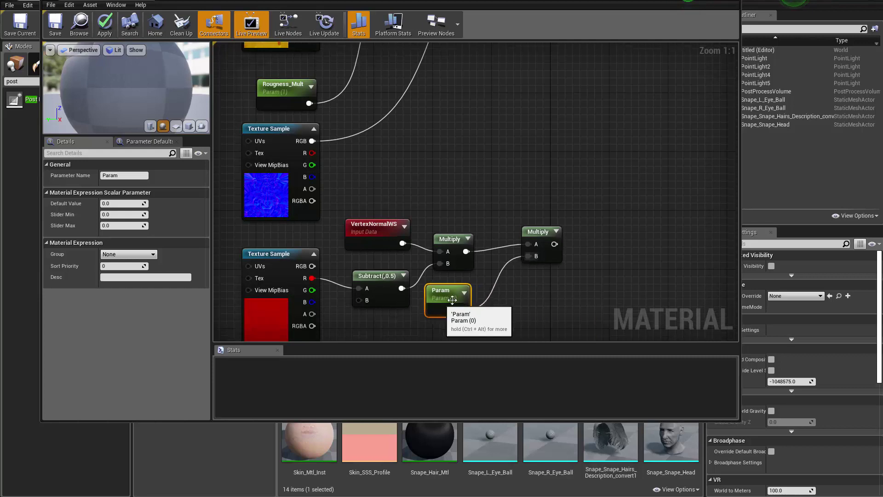
# - Name the scalar parameter feeding the second Multiply node Dis_Mutl
pyautogui.click(122, 175)
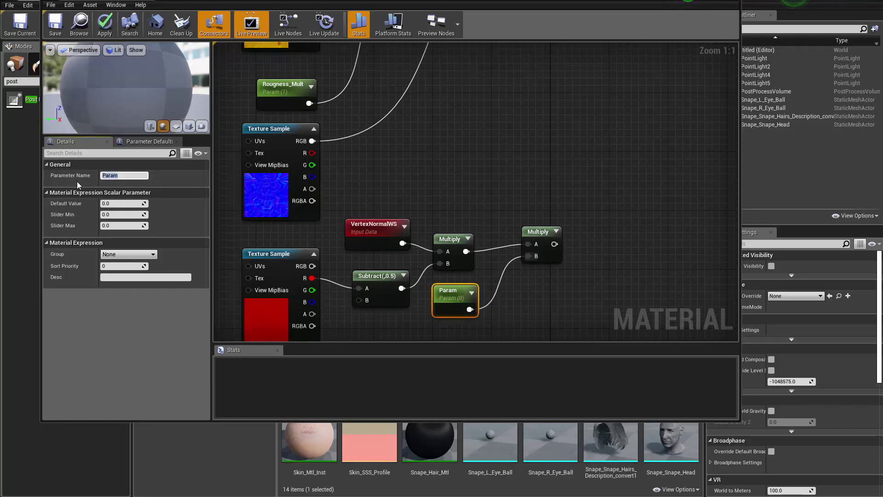
pyautogui.write('Dis_Mutl')
pyautogui.press('Return')
# - Connect the second Multiply's output to the World Displacement input of the Skin_Mtl_Base result node
pyautogui.scroll(-1, 411, 199)
pyautogui.moveTo(550, 153); pyautogui.dragTo(482, 245, button='right')
pyautogui.moveTo(470, 331); pyautogui.dragTo(477, 147)
pyautogui.moveTo(527, 174); pyautogui.dragTo(569, 167)
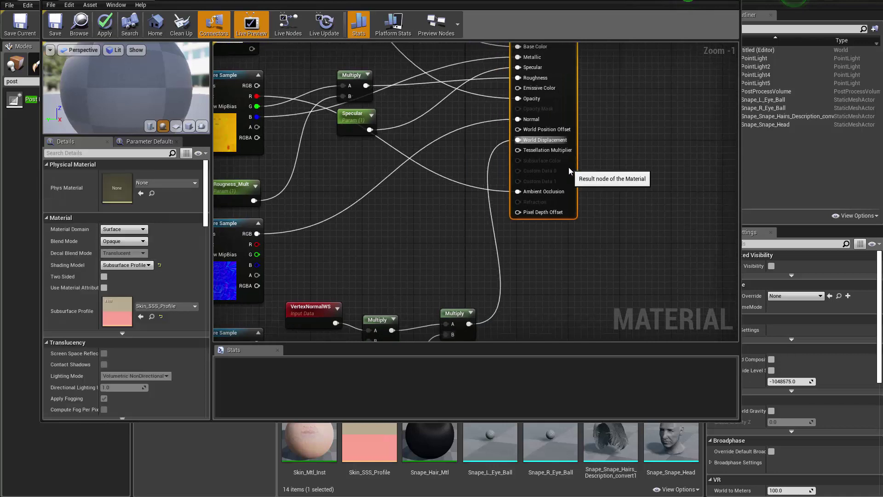
# - Add a scalar parameter, connect it to the result node's Tessellation Multiplier input, and open its name for editing
pyautogui.scroll(1, 469, 205)
pyautogui.moveTo(468, 202); pyautogui.dragTo(460, 264, button='right')
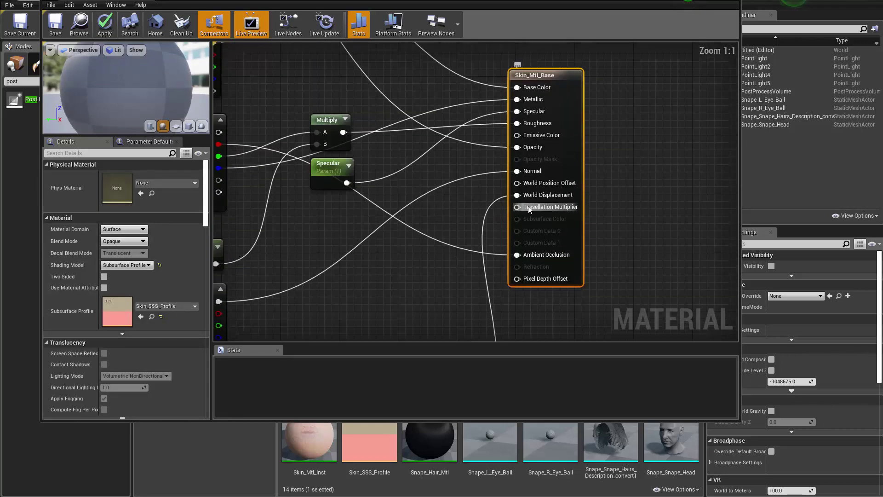
pyautogui.moveTo(370, 267); pyautogui.dragTo(400, 241, button='right')
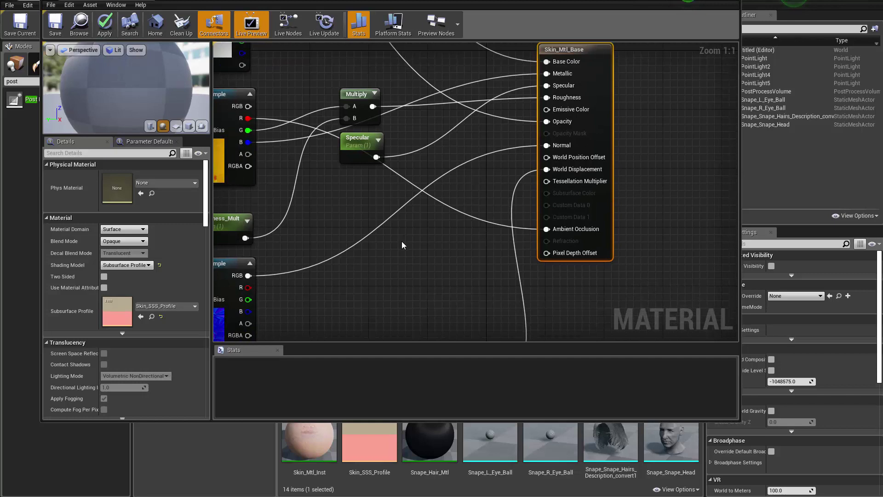
pyautogui.click(401, 241)
pyautogui.moveTo(439, 265); pyautogui.dragTo(548, 182)
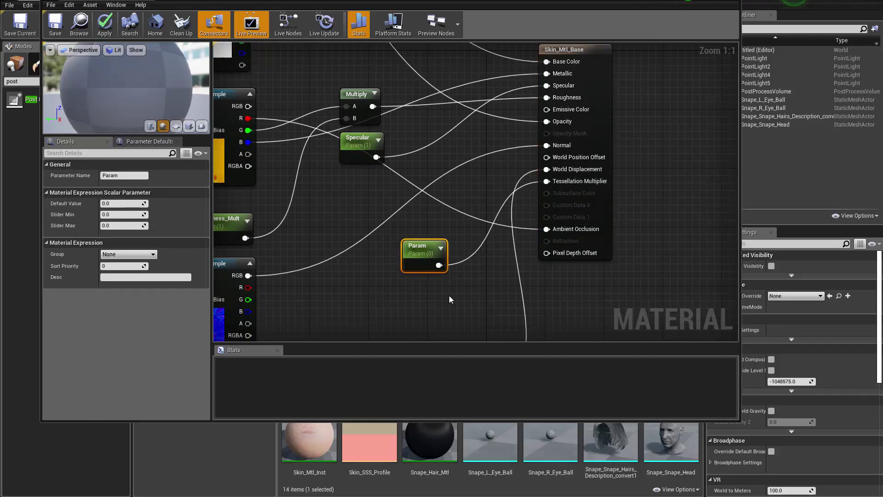
pyautogui.click(424, 247)
pyautogui.moveTo(133, 176); pyautogui.dragTo(56, 188)
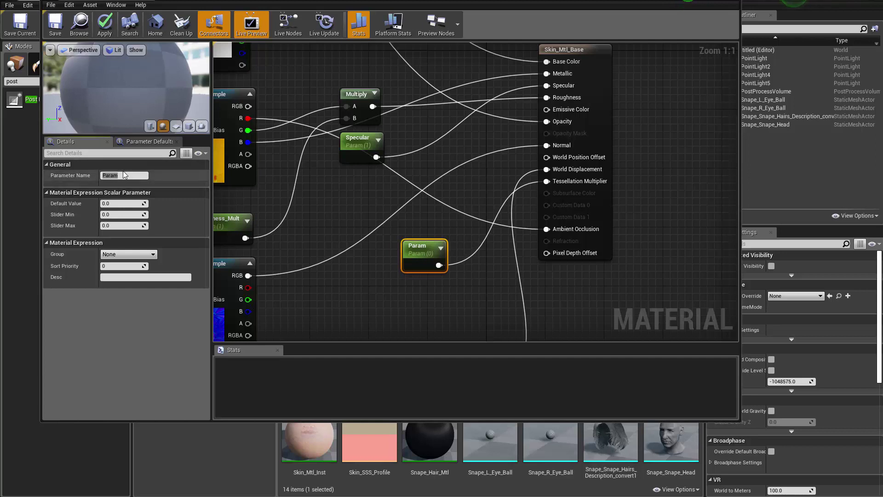
pyautogui.write('Displacement')
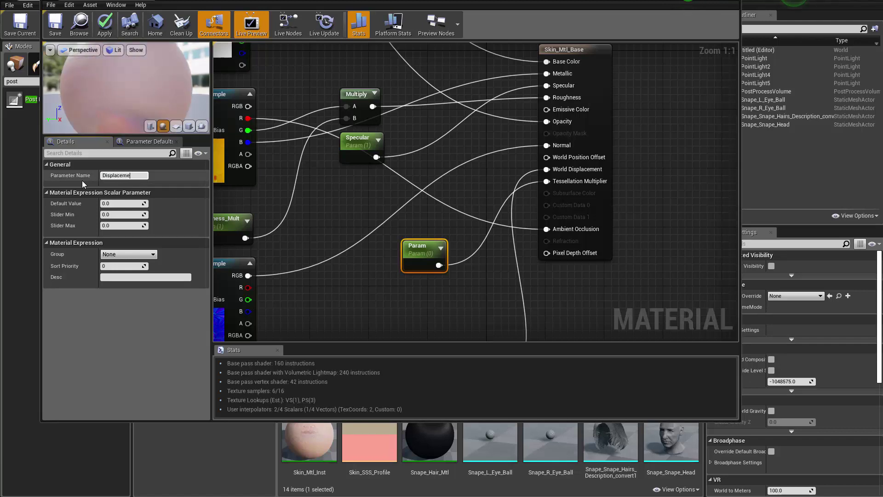
pyautogui.press('BackSpace')
pyautogui.press('BackSpace')
pyautogui.press('BackSpace')
pyautogui.press('BackSpace')
pyautogui.press('BackSpace')
pyautogui.press('BackSpace')
pyautogui.press('BackSpace')
pyautogui.press('BackSpace')
pyautogui.press('BackSpace')
pyautogui.press('BackSpace')
pyautogui.press('BackSpace')
pyautogui.press('BackSpace')
pyautogui.press('BackSpace')
# - Name the new scalar parameter Tesslation_Mult
pyautogui.write('Tesslation_Mult')
pyautogui.press('Return')
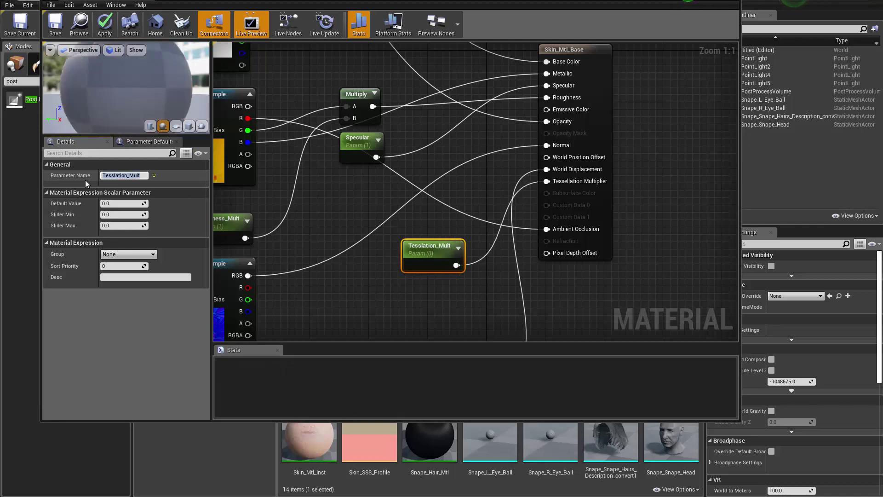
# - Set the Dis_Mutl parameter's slider maximum to 4 and its default value to 1
pyautogui.moveTo(487, 287); pyautogui.dragTo(596, 148, button='right')
pyautogui.click(487, 288)
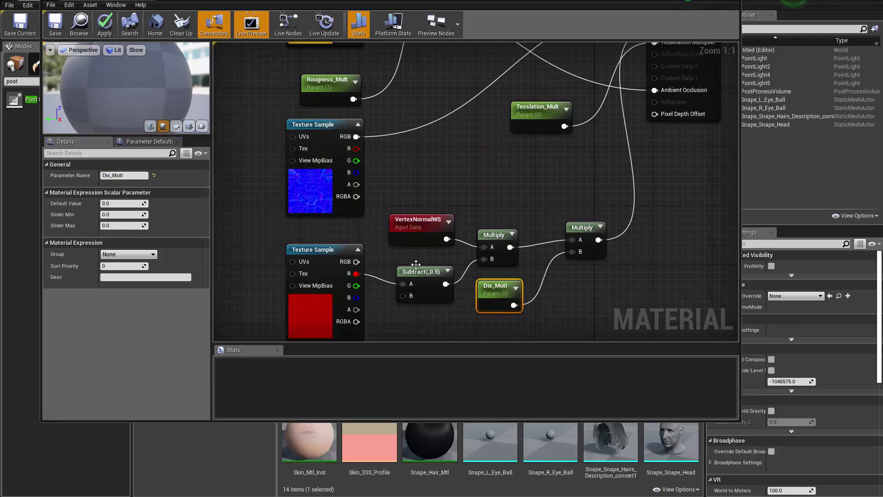
pyautogui.click(116, 204)
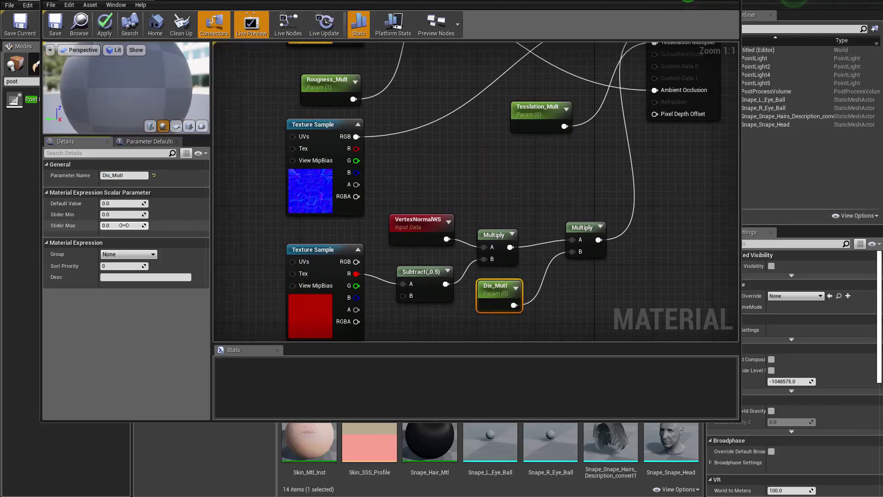
pyautogui.write('4')
pyautogui.click(118, 216)
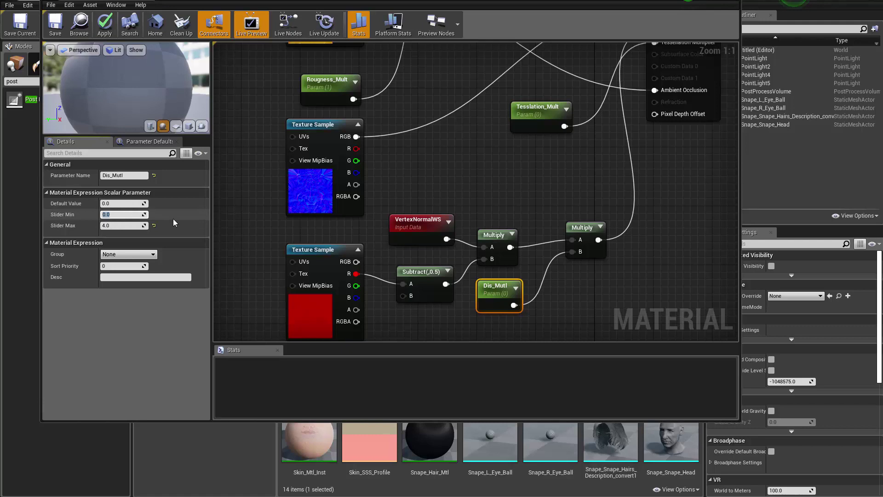
pyautogui.click(125, 203)
pyautogui.write('1')
pyautogui.click(230, 223)
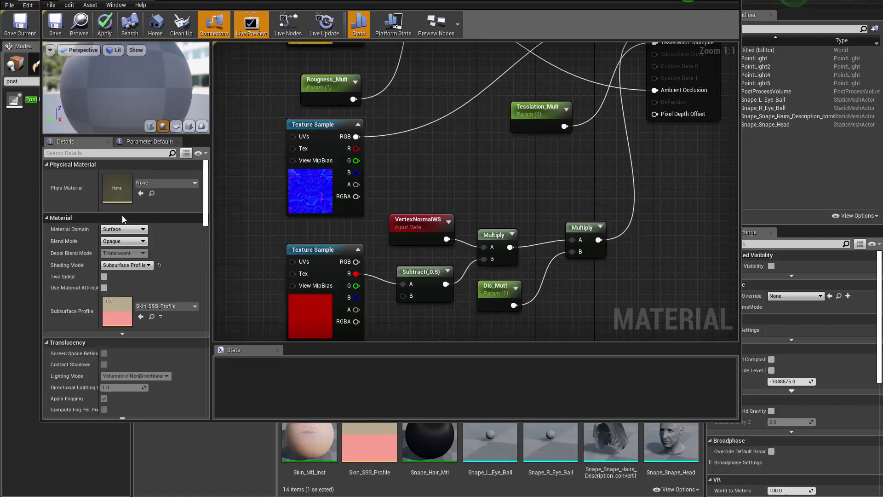
# - Set Tesslation_Mult's default value to 5 and slider maximum to 6, and save the material
pyautogui.click(490, 286)
pyautogui.moveTo(529, 165); pyautogui.dragTo(503, 188, button='right')
pyautogui.click(505, 122)
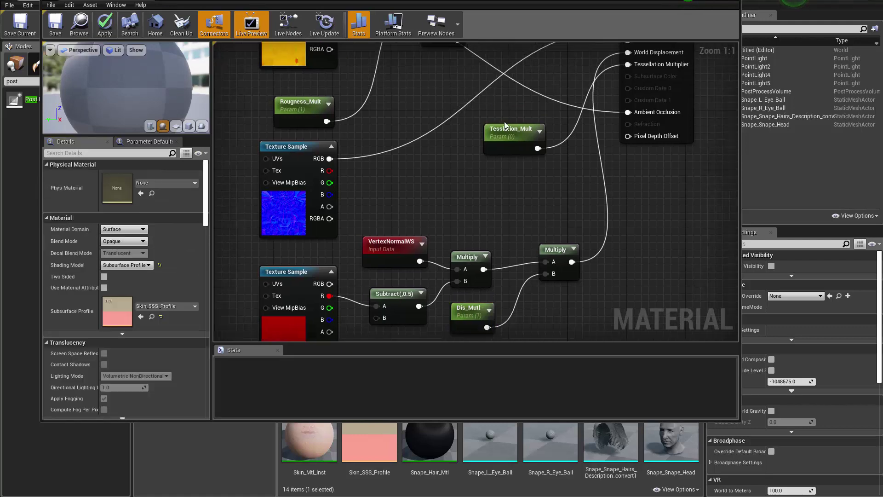
pyautogui.click(504, 126)
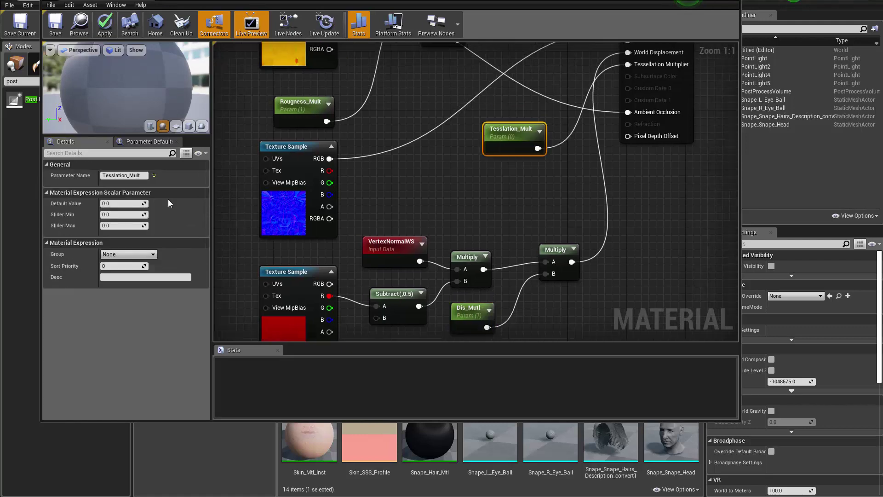
pyautogui.click(122, 204)
pyautogui.write('5')
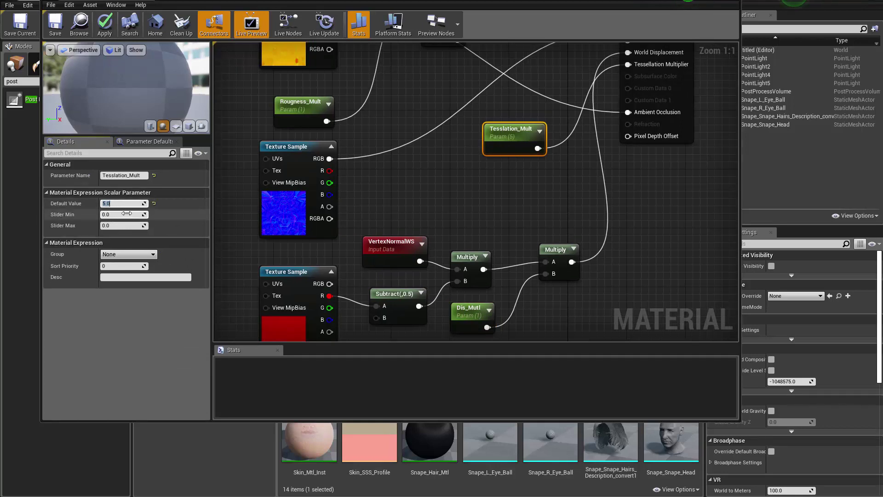
pyautogui.click(109, 225)
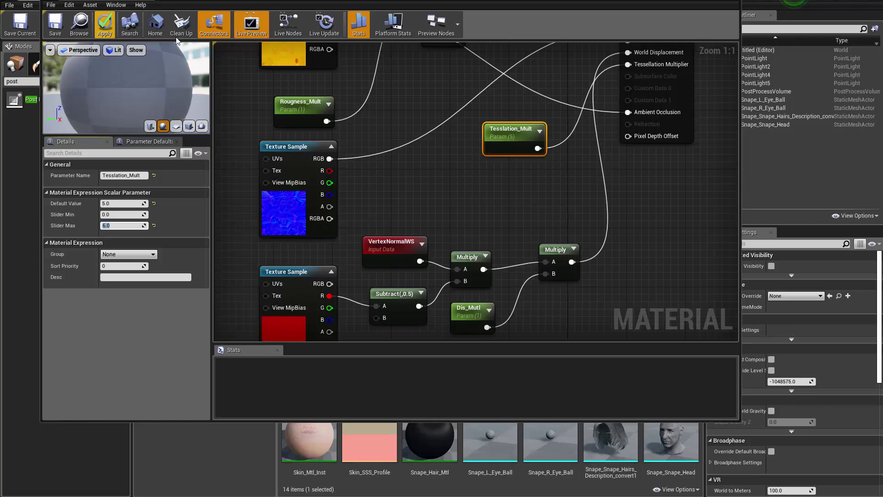
pyautogui.click(55, 26)
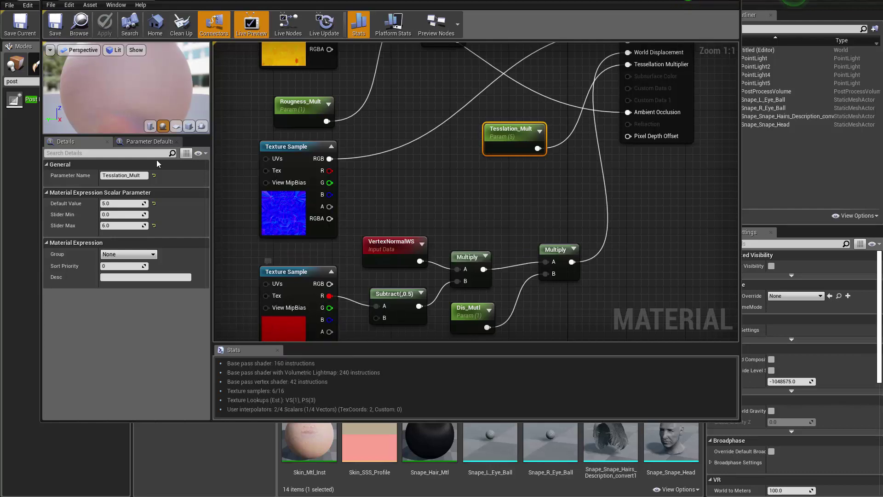
# - Put the material editor away and open the Skin_Mtl_Inst material instance
pyautogui.moveTo(136, 115); pyautogui.dragTo(120, 114)
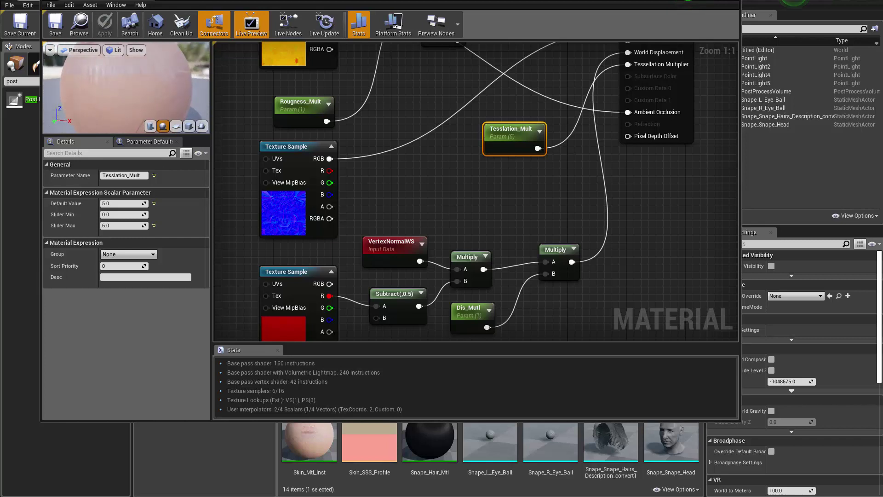
pyautogui.moveTo(449, 204); pyautogui.dragTo(348, 258, button='right')
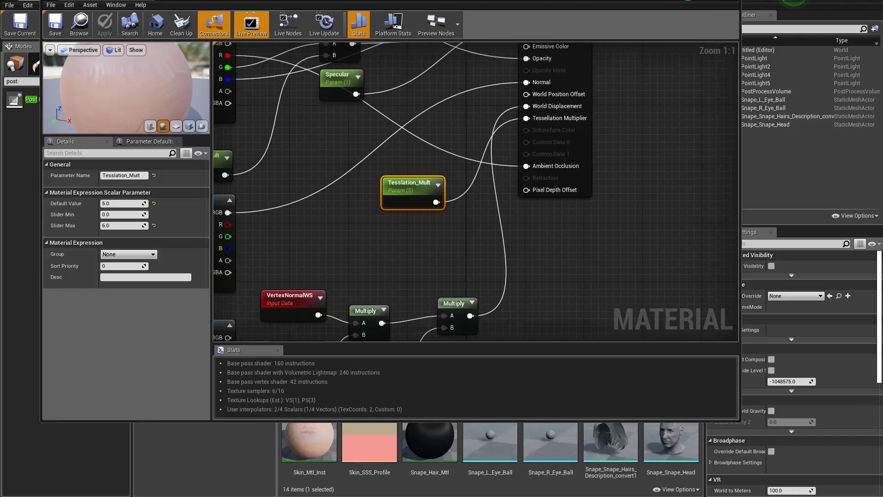
pyautogui.moveTo(730, 4); pyautogui.dragTo(614, 71)
pyautogui.click(613, 53)
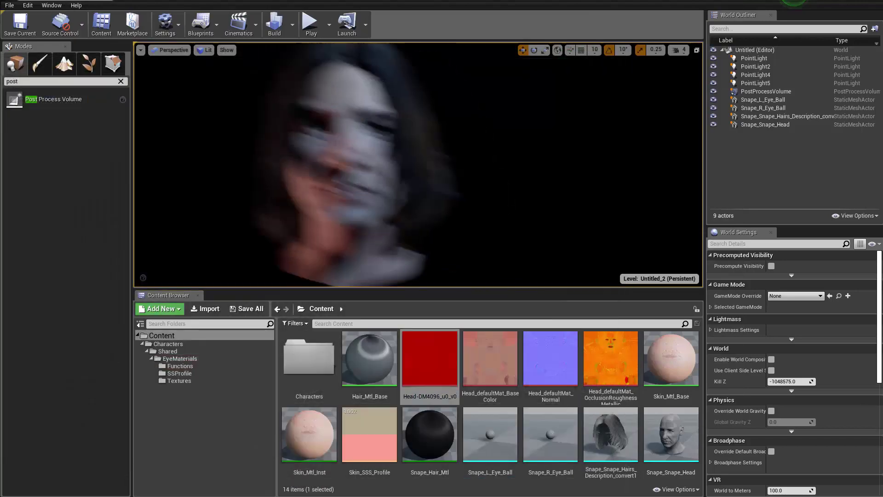
pyautogui.moveTo(414, 166); pyautogui.dragTo(414, 147, button='right')
pyautogui.moveTo(440, 94)
pyautogui.mouseDown(button='right')
pyautogui.moveTo(501, 96)
pyautogui.moveTo(441, 95)
pyautogui.mouseUp(button='right')
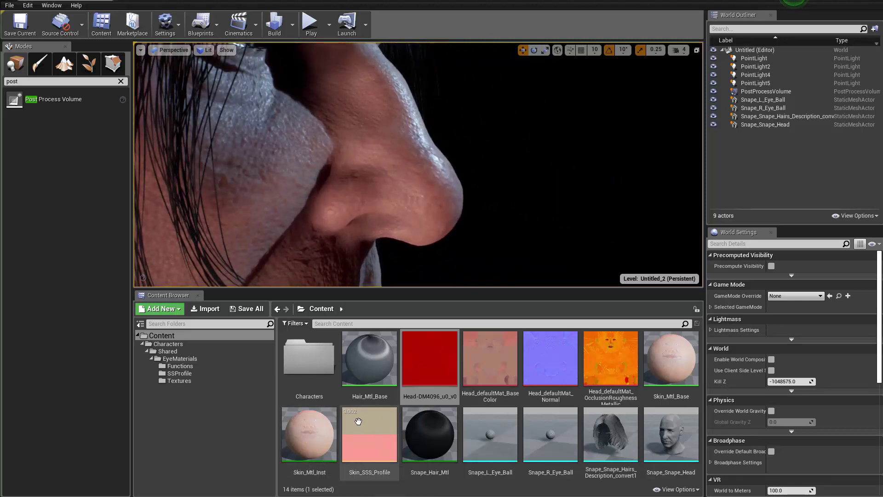
pyautogui.doubleClick(315, 448)
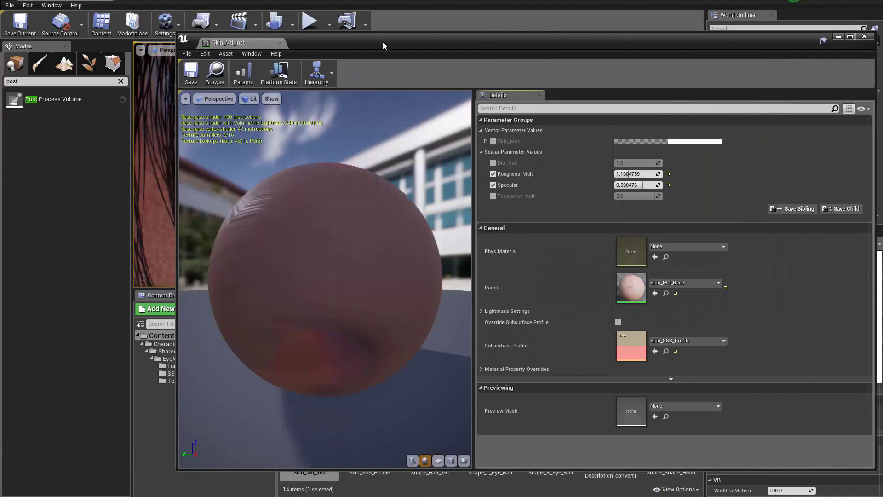
# - Show the head viewport full screen with the Skin_Mtl_Inst window narrowed beside the face and its preview area reduced
pyautogui.moveTo(384, 46); pyautogui.dragTo(416, 48)
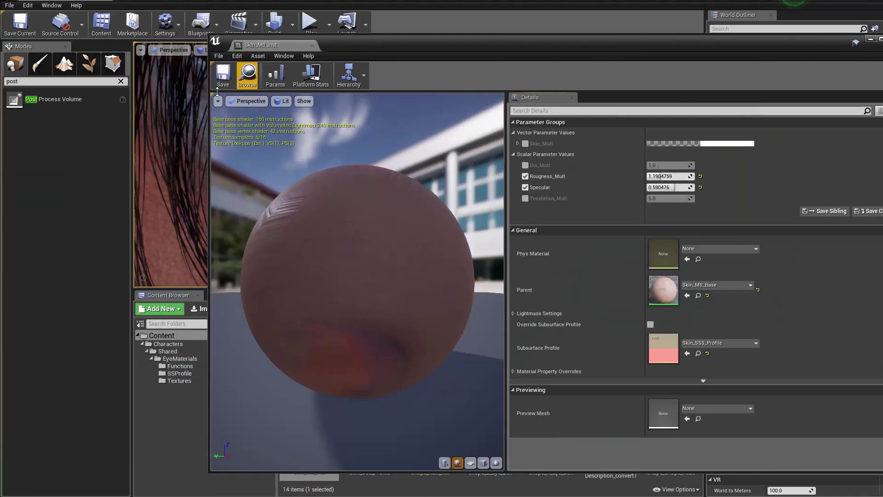
pyautogui.moveTo(208, 112); pyautogui.dragTo(456, 112)
pyautogui.press('F11')
pyautogui.moveTo(335, 221)
pyautogui.mouseDown(button='right')
pyautogui.moveTo(322, 221)
pyautogui.moveTo(350, 226)
pyautogui.moveTo(303, 220)
pyautogui.moveTo(331, 221)
pyautogui.mouseUp(button='right')
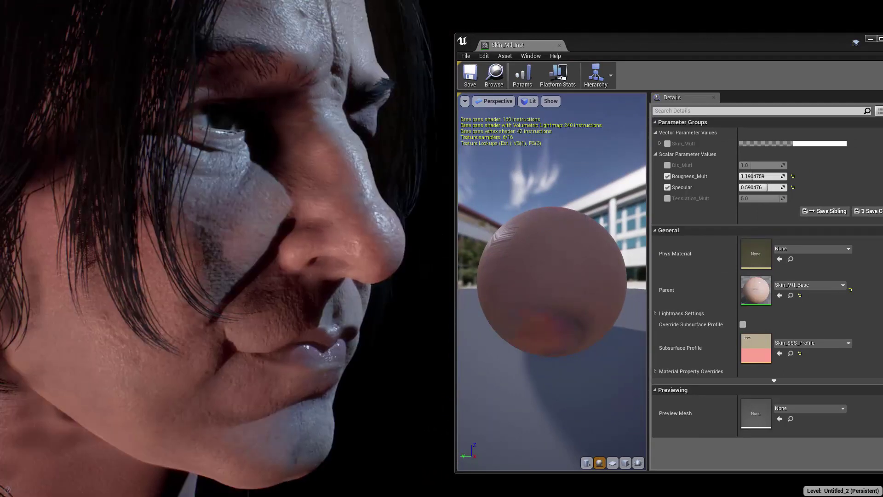
pyautogui.moveTo(610, 49); pyautogui.dragTo(582, 20)
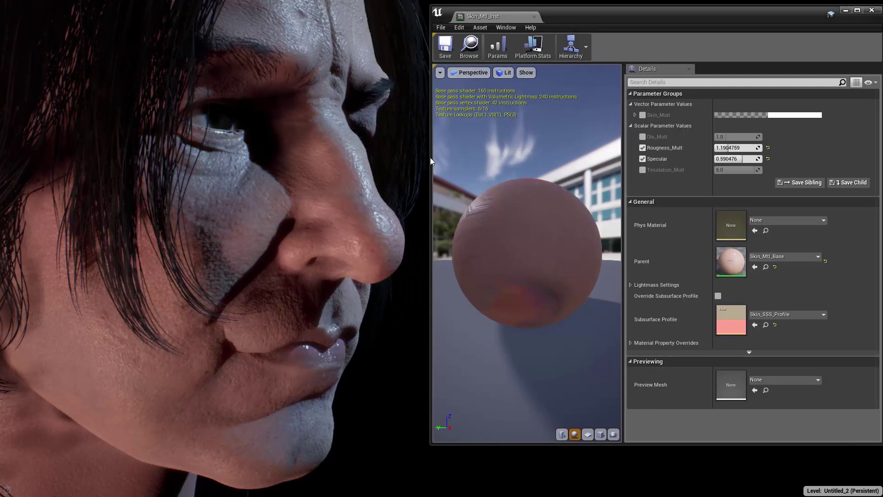
pyautogui.moveTo(430, 161); pyautogui.dragTo(533, 159)
pyautogui.moveTo(683, 157); pyautogui.dragTo(648, 158)
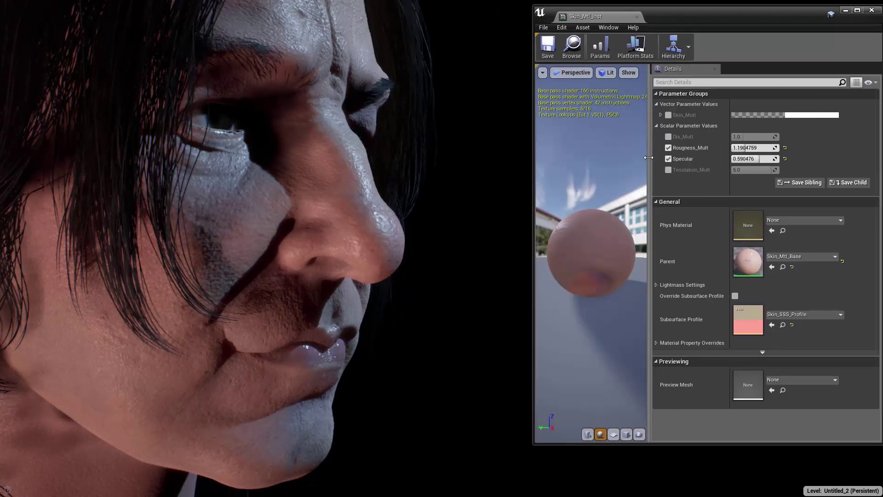
# - Enable the Tesslation_Mult and Dis_Mutl overrides, and try Dis_Mutl at about 2.78 before undoing that value
pyautogui.click(668, 170)
pyautogui.click(668, 137)
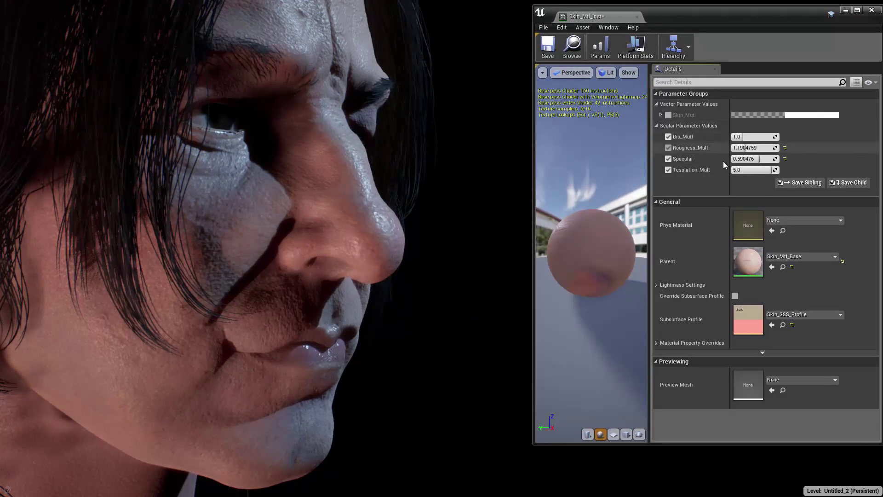
pyautogui.moveTo(744, 137); pyautogui.dragTo(765, 137)
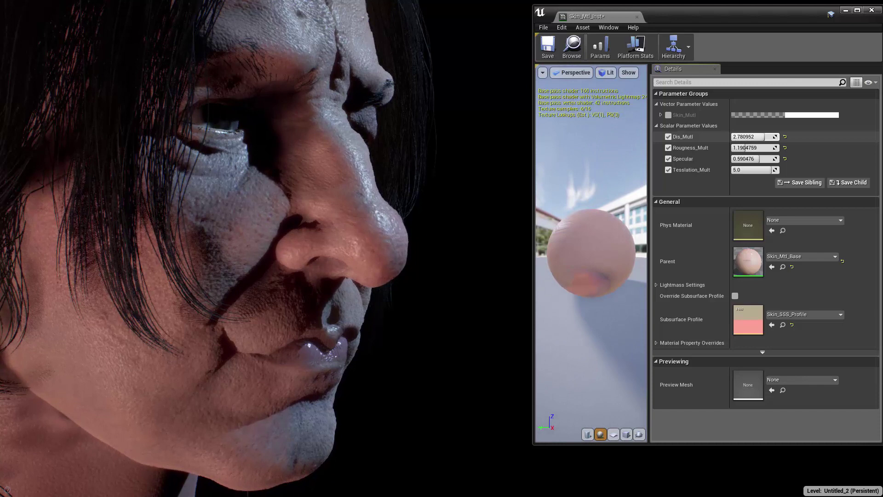
pyautogui.hotkey('ctrl', 'z')
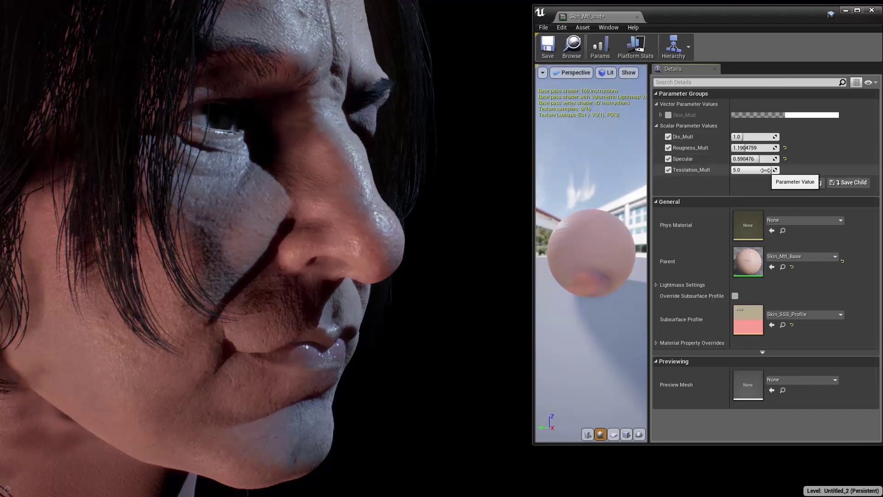
# - Raise Tesslation_Mult to 6 and inspect the head's mesh up close in wireframe
pyautogui.moveTo(765, 170)
pyautogui.mouseDown()
pyautogui.moveTo(755, 171)
pyautogui.moveTo(771, 170)
pyautogui.mouseUp()
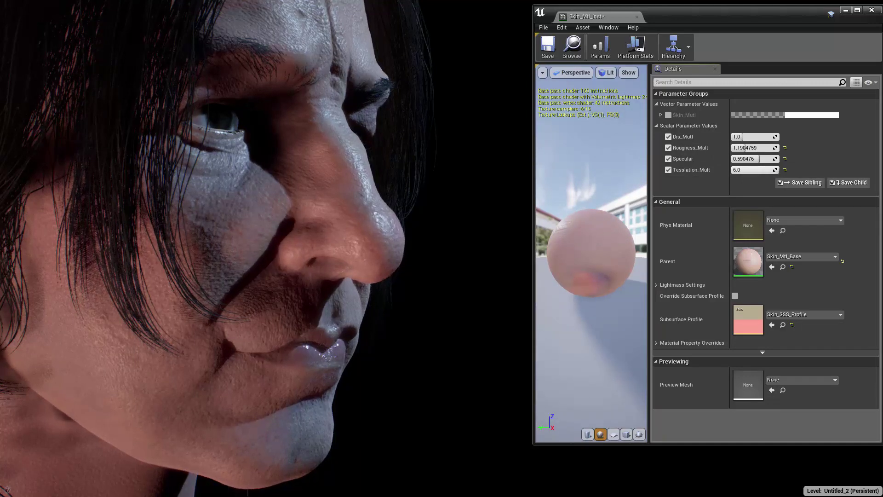
pyautogui.rightClick(331, 199)
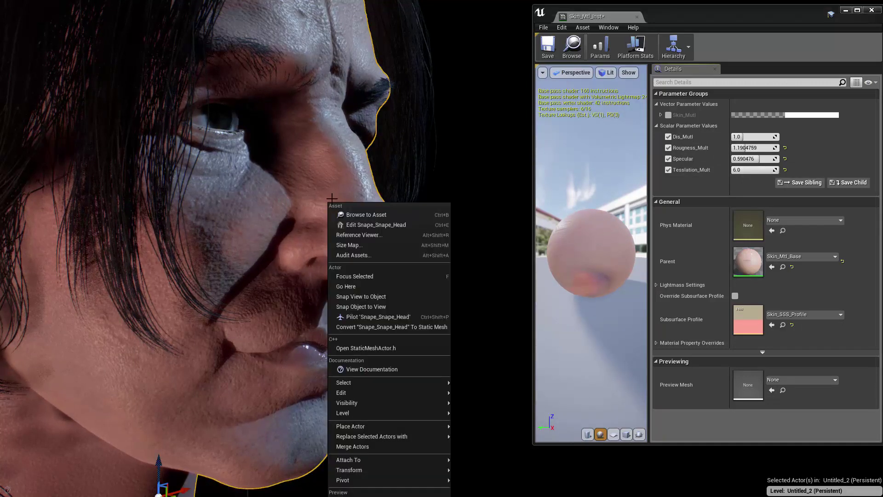
pyautogui.click(454, 179)
pyautogui.moveTo(394, 179); pyautogui.dragTo(373, 184, button='right')
pyautogui.hotkey('alt', '2')
pyautogui.keyDown('alt'); pyautogui.moveTo(393, 193); pyautogui.dragTo(363, 177); pyautogui.keyUp('alt')
pyautogui.moveTo(392, 193)
pyautogui.keyDown('alt'); pyautogui.mouseDown(button='right')
pyautogui.moveTo(442, 193)
pyautogui.moveTo(393, 180)
pyautogui.mouseUp(button='right'); pyautogui.keyUp('alt')
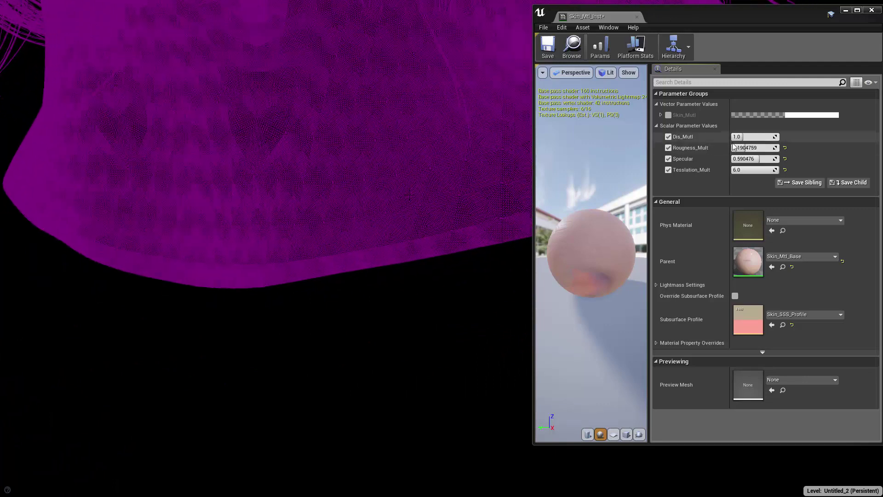
# - Lower Tesslation_Mult to about 0.63 and examine the effect on the head from a wider view
pyautogui.moveTo(755, 169); pyautogui.dragTo(735, 169)
pyautogui.keyDown('alt'); pyautogui.moveTo(343, 189); pyautogui.dragTo(280, 191); pyautogui.keyUp('alt')
pyautogui.scroll(-4, 343, 189)
pyautogui.keyDown('alt'); pyautogui.moveTo(343, 189); pyautogui.dragTo(308, 188); pyautogui.keyUp('alt')
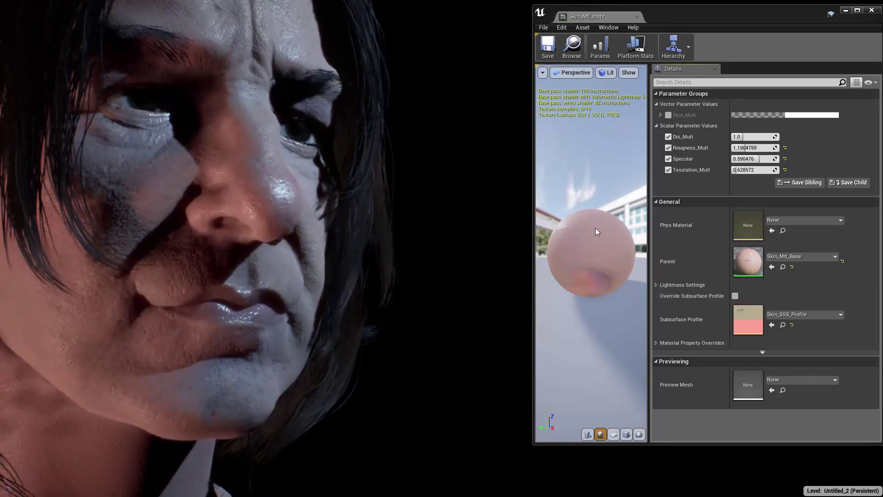
# - Set Tesslation_Mult to about 5.31 and view the whole head from the front beside the instance window
pyautogui.moveTo(738, 170); pyautogui.dragTo(773, 169)
pyautogui.keyDown('alt'); pyautogui.moveTo(285, 184); pyautogui.dragTo(288, 257); pyautogui.keyUp('alt')
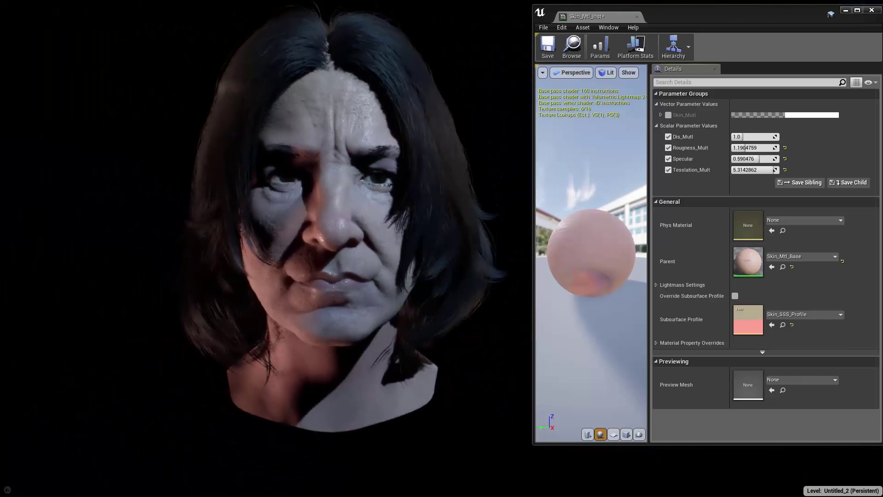
pyautogui.moveTo(661, 19); pyautogui.dragTo(628, 23)
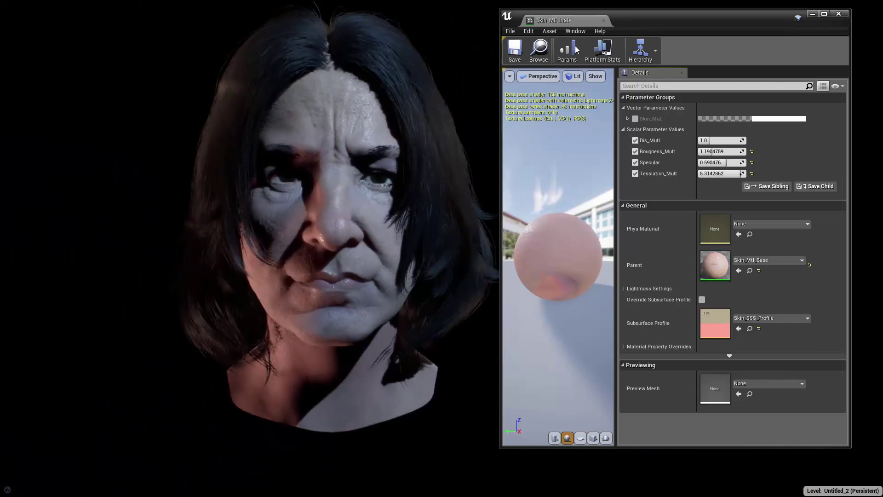
# - Save Skin_Mtl_Inst, set its Tesslation_Mult to 2, and move its window off the level view
pyautogui.click(519, 55)
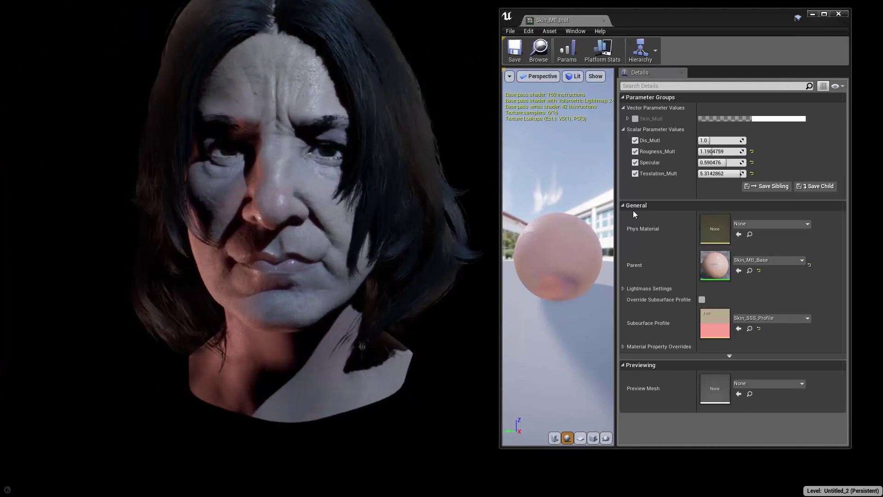
pyautogui.moveTo(736, 173); pyautogui.dragTo(734, 173)
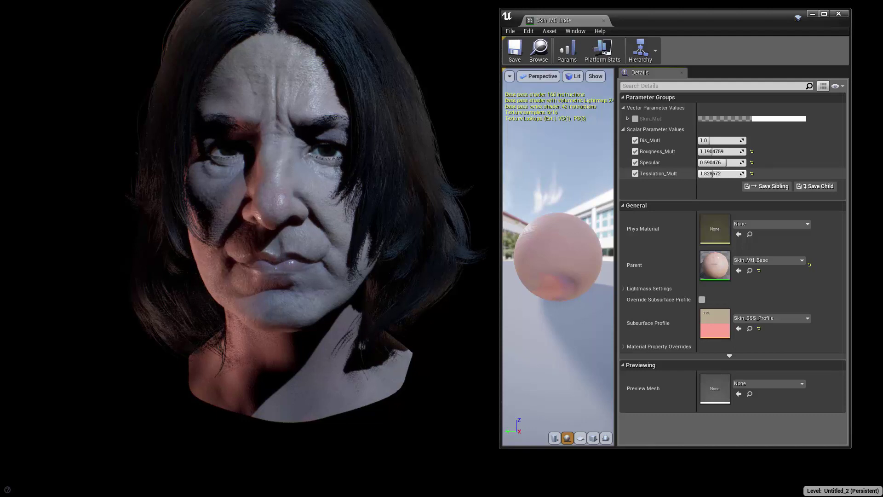
pyautogui.click(733, 173)
pyautogui.write('2')
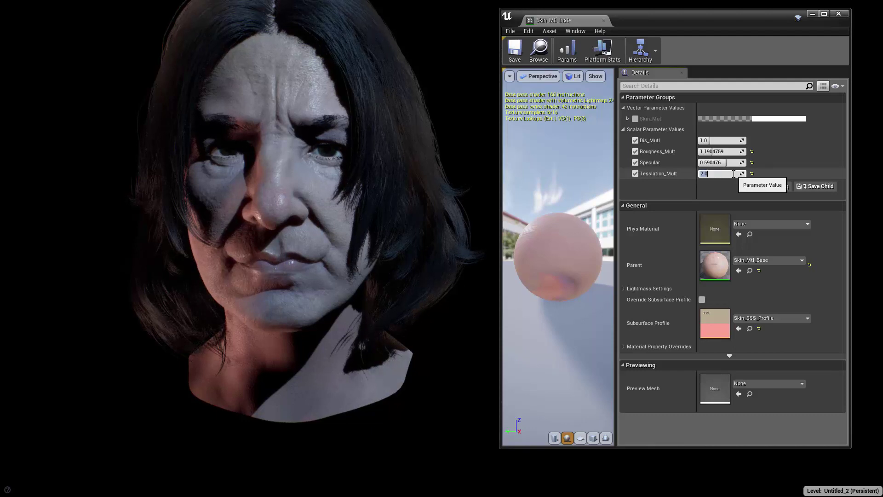
pyautogui.moveTo(399, 261); pyautogui.dragTo(542, 261, button='right')
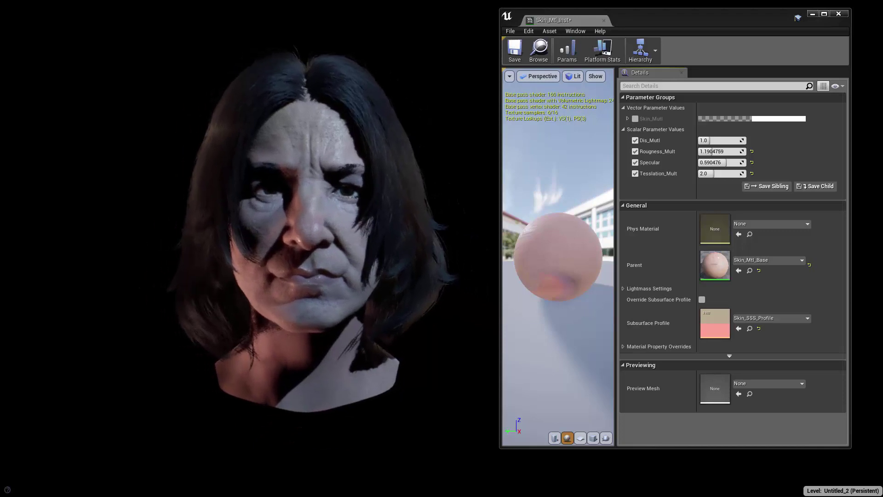
pyautogui.moveTo(714, 18); pyautogui.dragTo(555, 37)
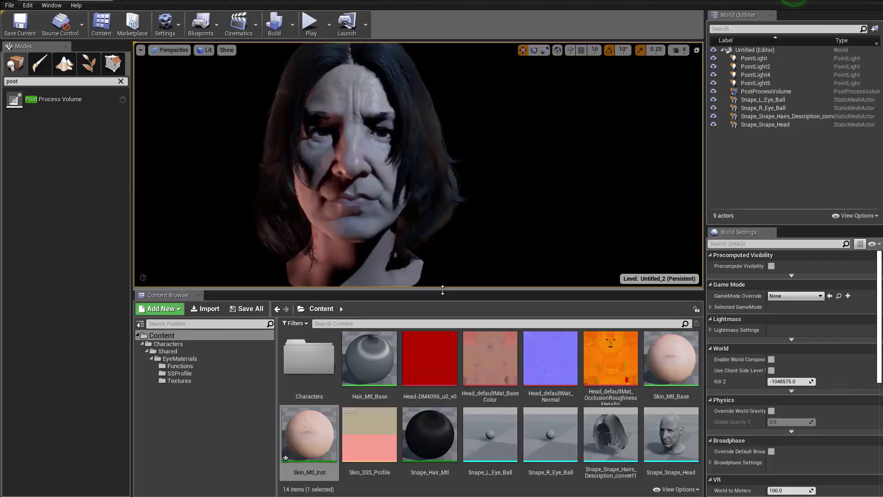
# - Enlarge the level viewport by shrinking the Content Browser and side panels, and frame the whole head from the front
pyautogui.moveTo(439, 291); pyautogui.dragTo(439, 337)
pyautogui.moveTo(426, 202); pyautogui.dragTo(424, 202, button='right')
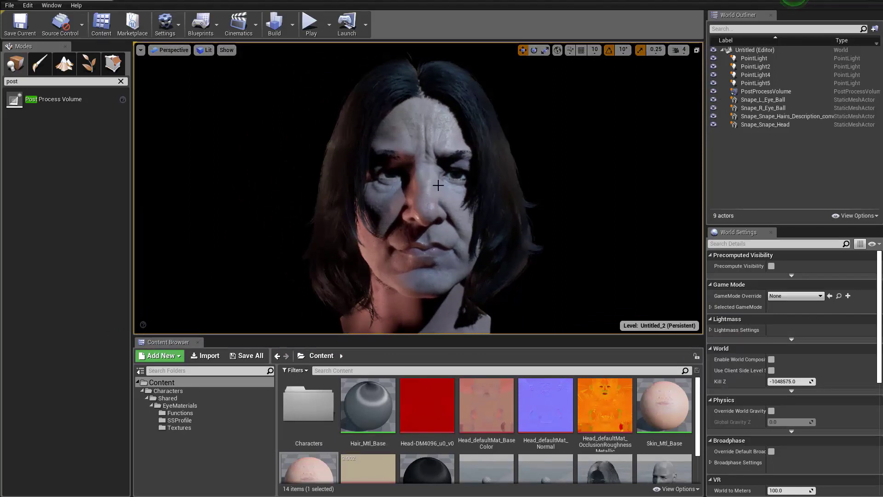
pyautogui.moveTo(439, 212); pyautogui.dragTo(414, 213, button='right')
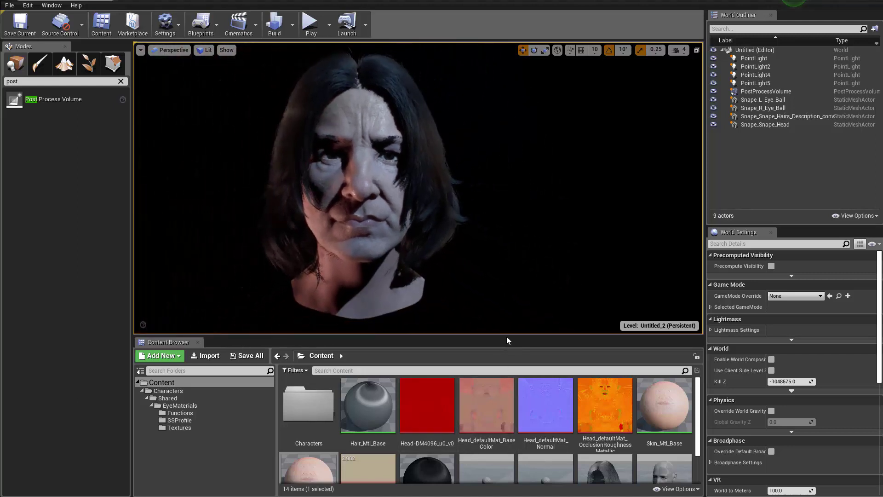
pyautogui.moveTo(506, 338); pyautogui.dragTo(506, 353)
pyautogui.moveTo(704, 188); pyautogui.dragTo(715, 193)
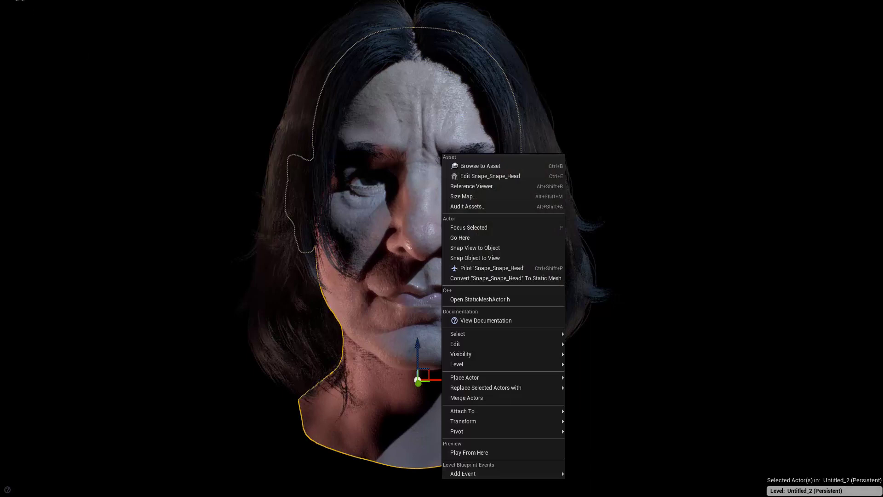
# - Save the level as NewMap and save all modified content
pyautogui.click(5, 1)
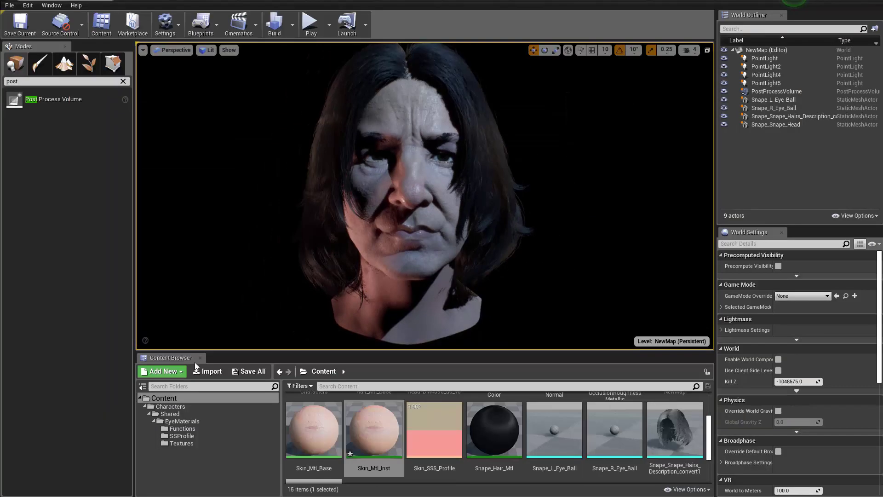
pyautogui.click(248, 371)
pyautogui.click(462, 313)
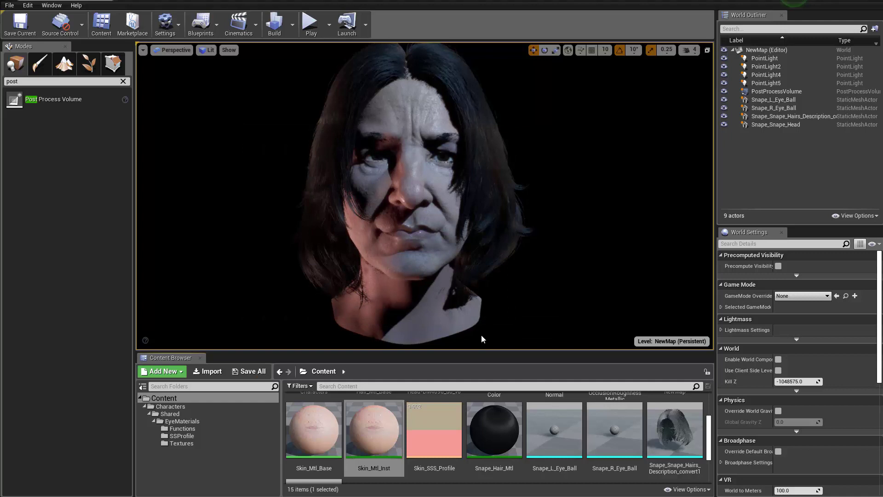
# - Show the head in immersive view and capture a high resolution screenshot with a size multiplier of 2
pyautogui.moveTo(522, 261); pyautogui.dragTo(504, 265, button='right')
pyautogui.press('F11')
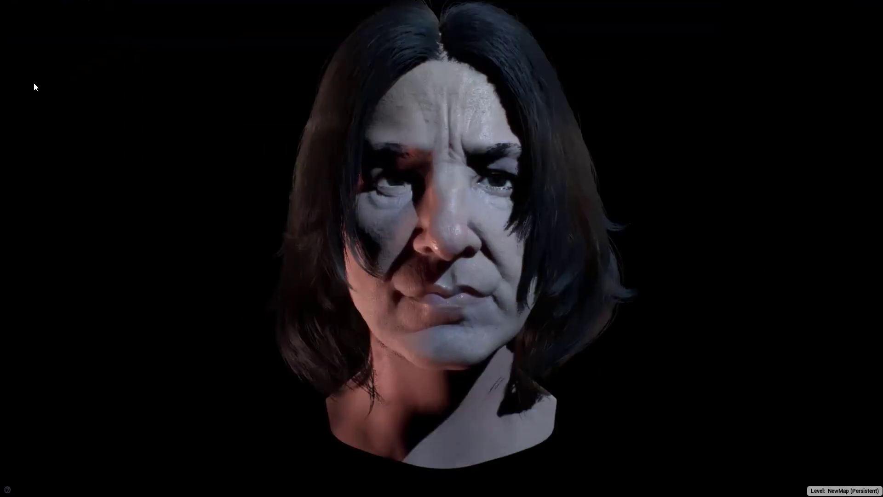
pyautogui.click(6, 1)
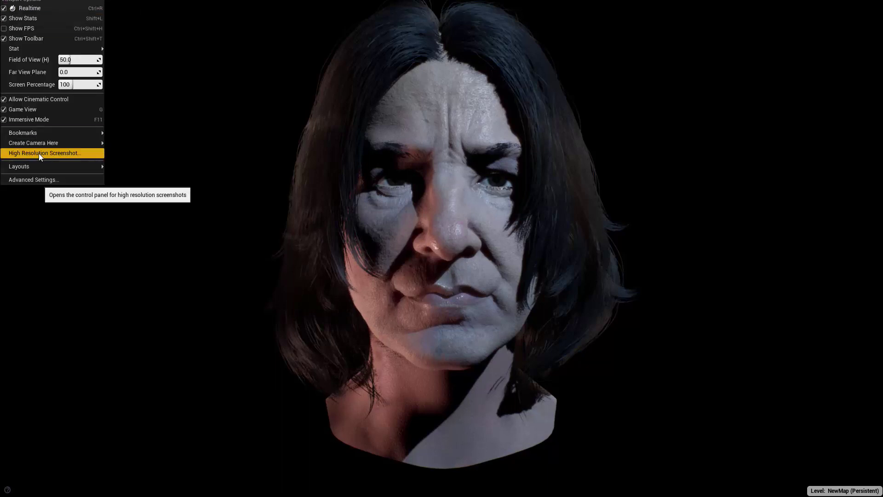
pyautogui.click(39, 153)
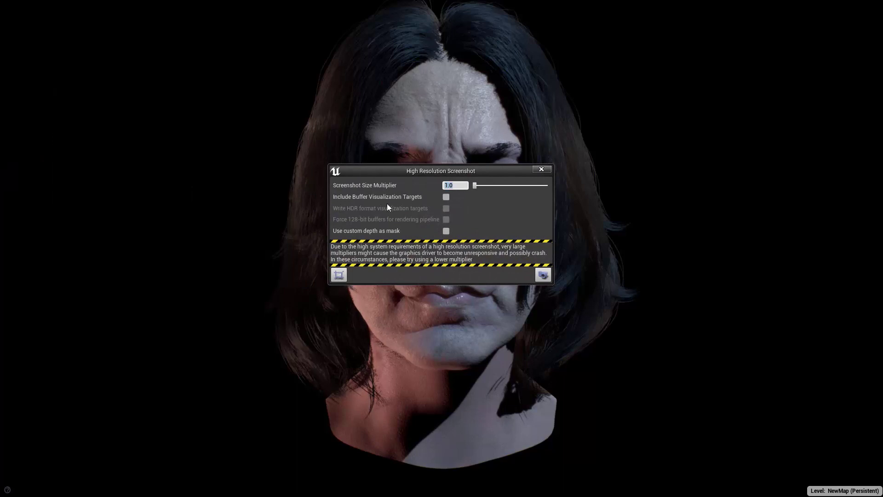
pyautogui.write('2')
pyautogui.press('Return')
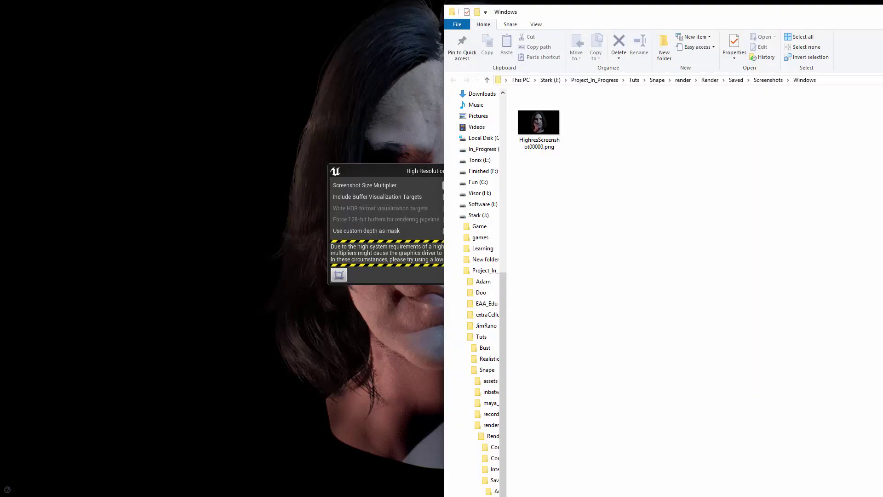
# - Open HighresScreenshot00000.png from the Saved/Screenshots/Windows folder in Photos, inspect the render, and move it away
pyautogui.moveTo(634, 20); pyautogui.dragTo(366, 0)
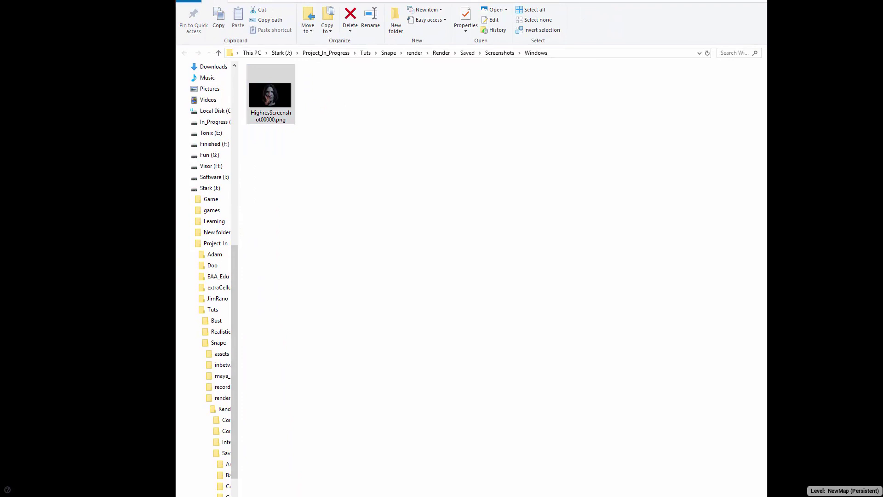
pyautogui.moveTo(544, 0); pyautogui.dragTo(424, 0)
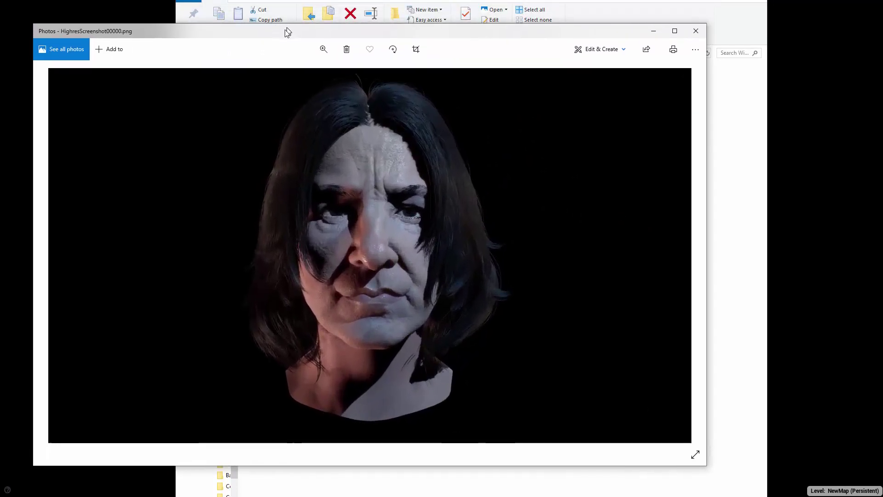
pyautogui.moveTo(307, 34); pyautogui.dragTo(369, 39)
pyautogui.click(656, 1)
pyautogui.click(711, 0)
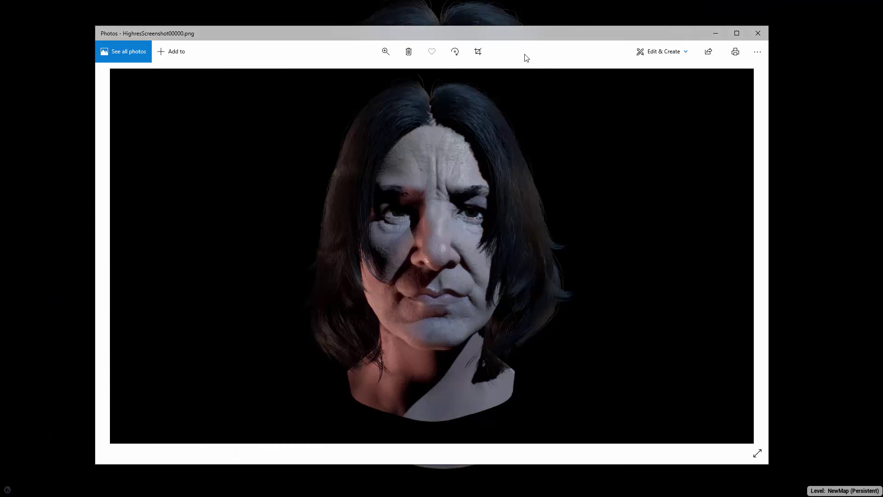
pyautogui.moveTo(522, 37); pyautogui.dragTo(882, 6)
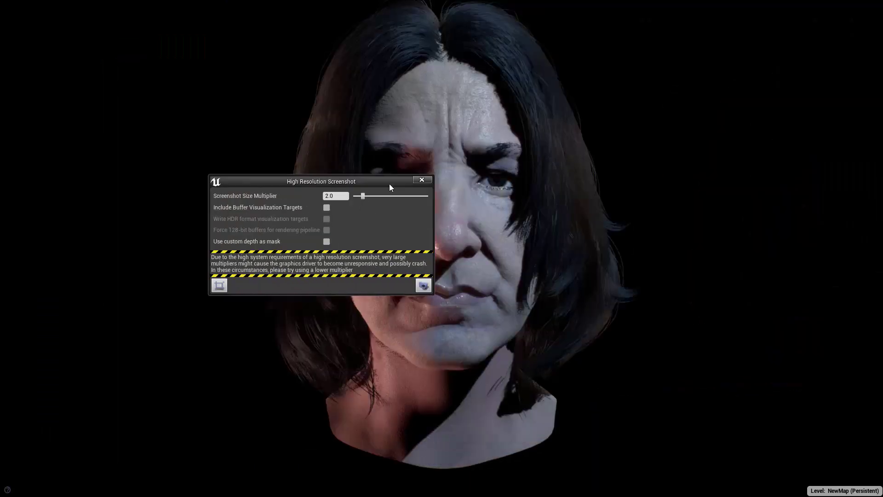